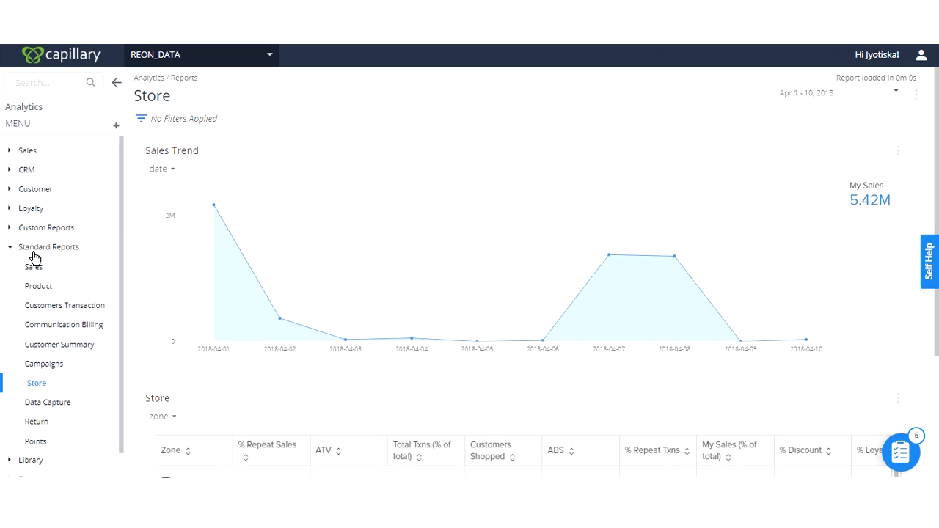
# - Collapse the Standard Reports group and open the Charts page of the Library
pyautogui.click(33, 252)
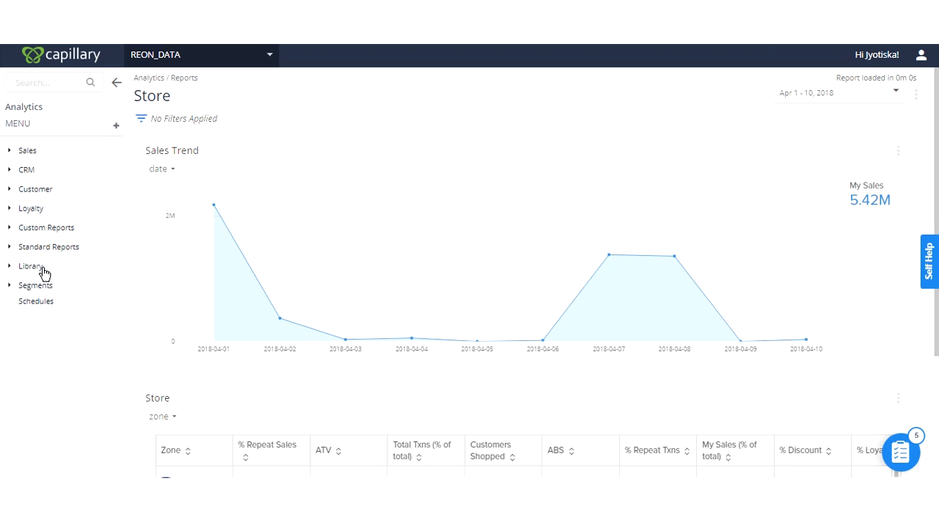
pyautogui.click(32, 268)
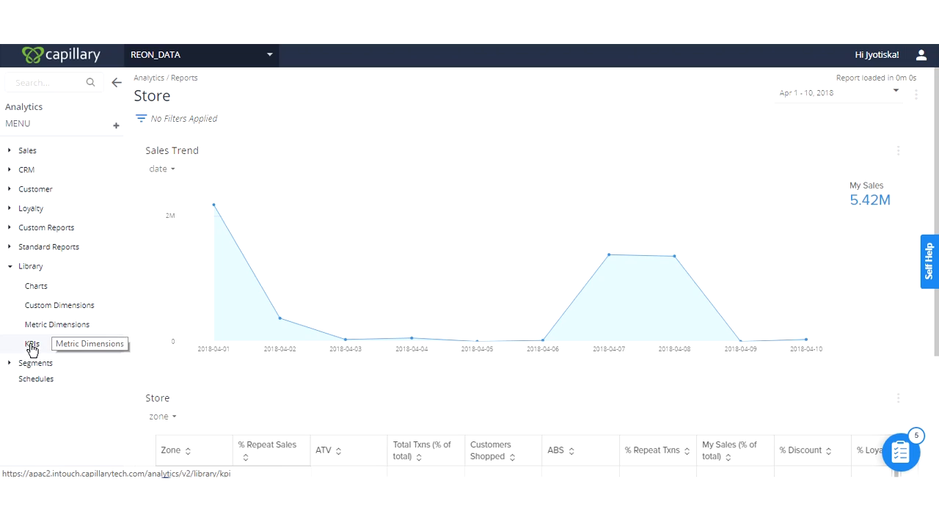
pyautogui.click(39, 288)
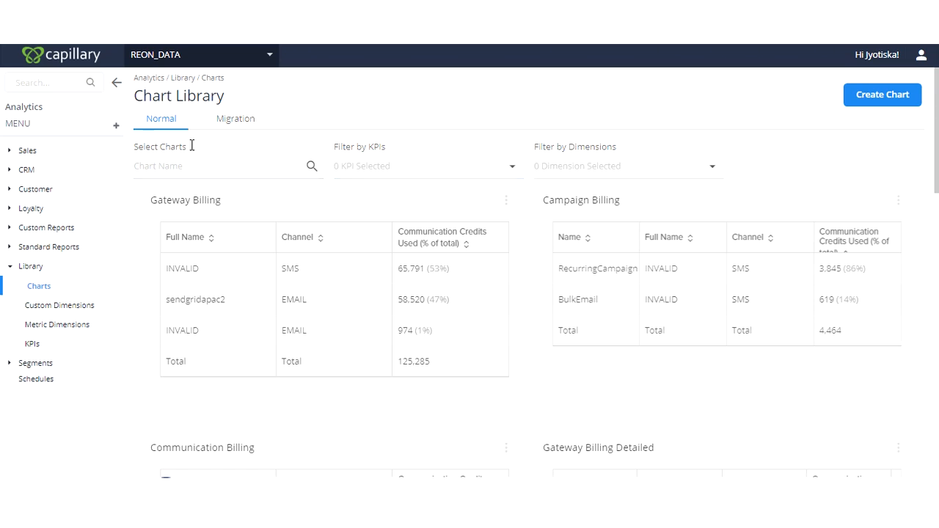
# - Search the chart library by name for "gatewa", then clear the search
pyautogui.click(186, 166)
pyautogui.write('gat')
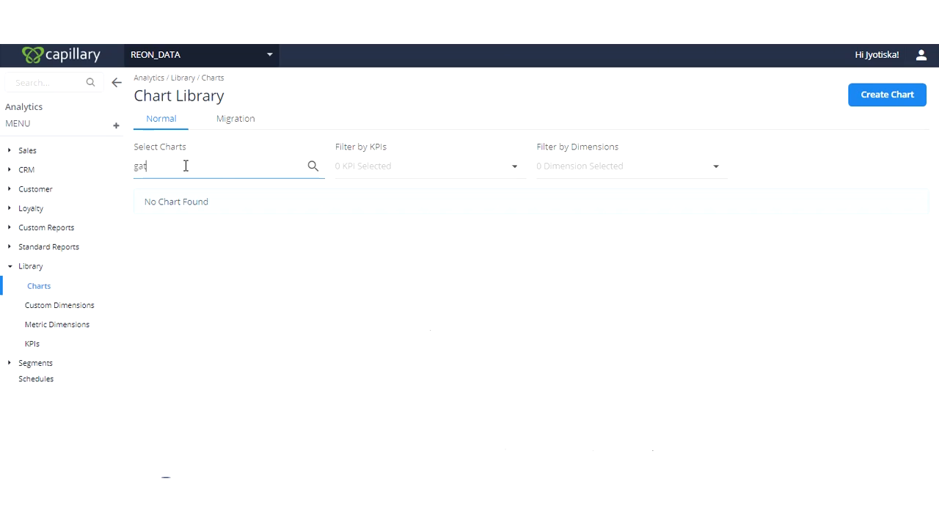
pyautogui.write('wewa')
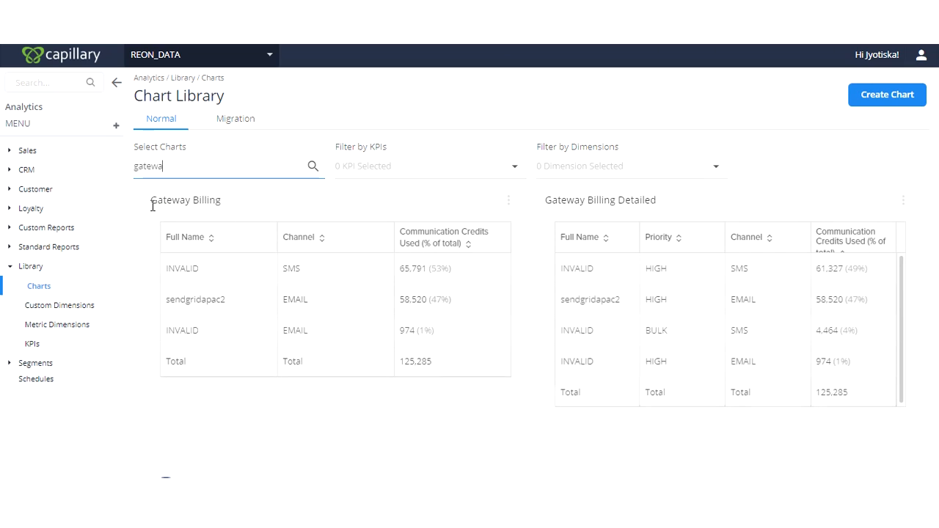
pyautogui.moveTo(152, 202); pyautogui.dragTo(192, 199)
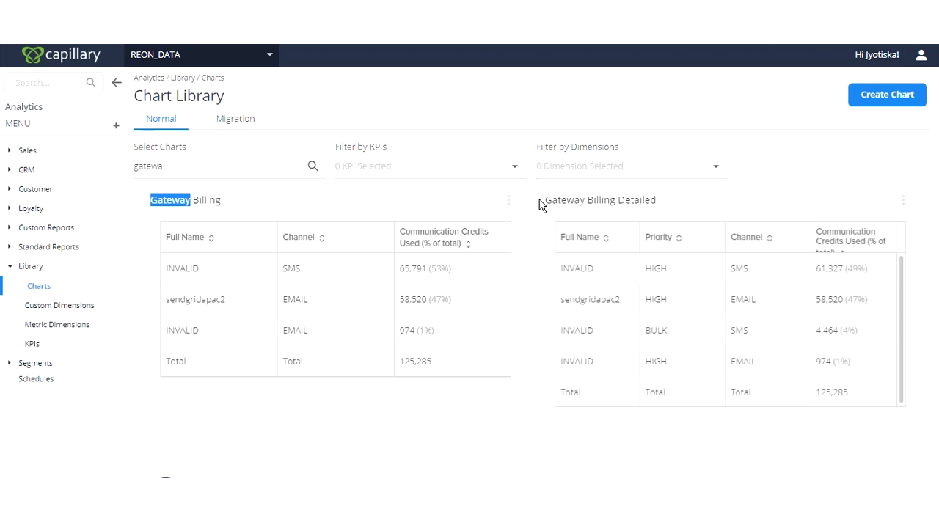
pyautogui.moveTo(544, 201); pyautogui.dragTo(657, 200)
pyautogui.click(276, 168)
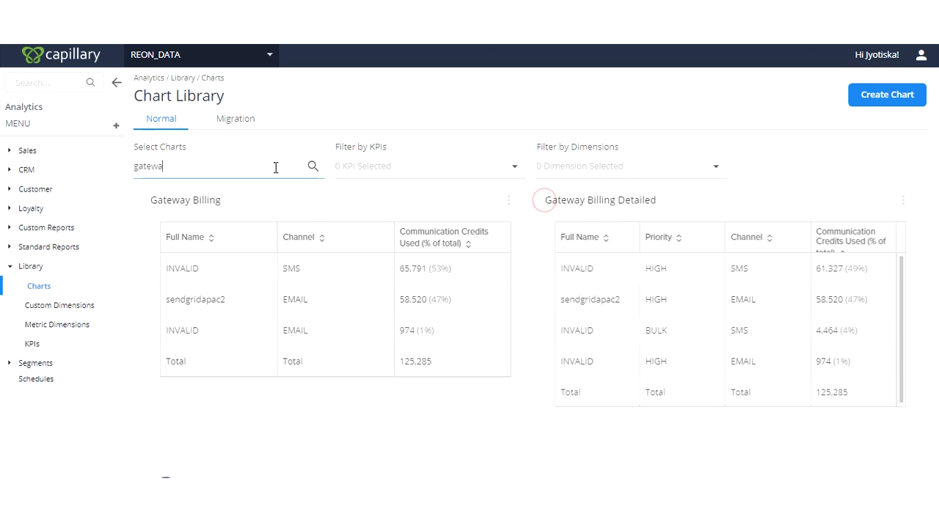
pyautogui.press('BackSpace')
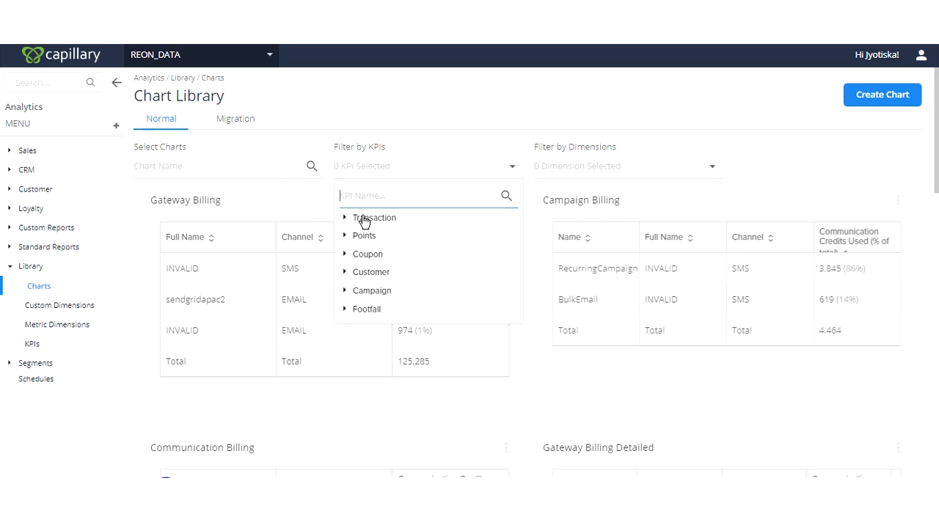
# - Filter the chart library by the Transaction KPI Total Txns
pyautogui.click(364, 219)
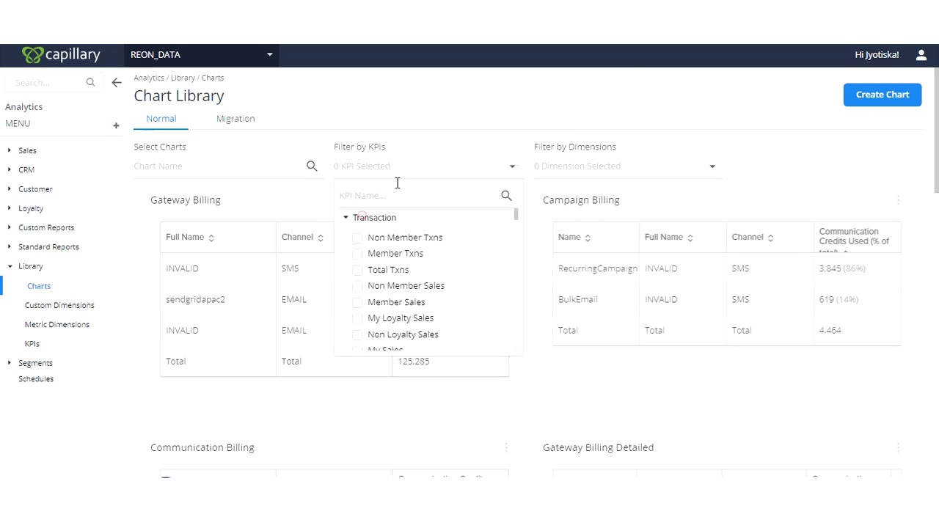
pyautogui.click(357, 270)
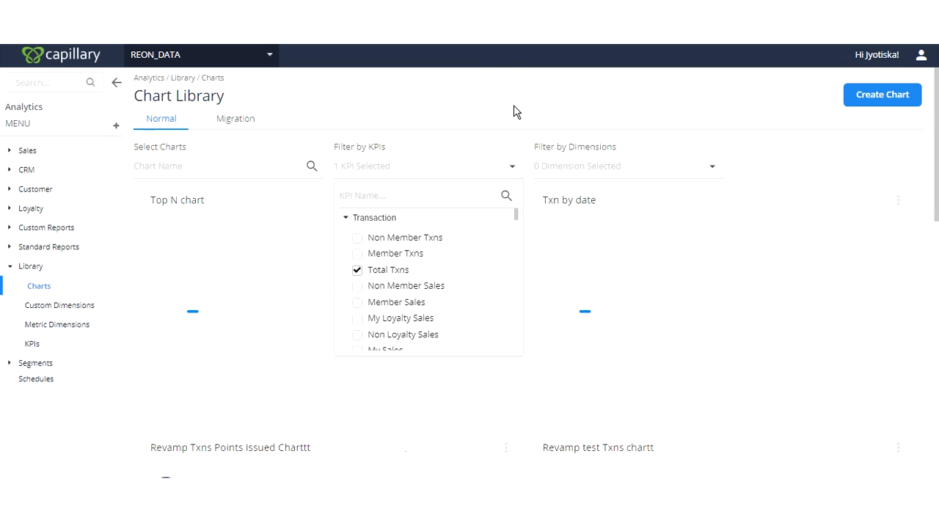
pyautogui.click(514, 112)
pyautogui.scroll(-3, 401, 272)
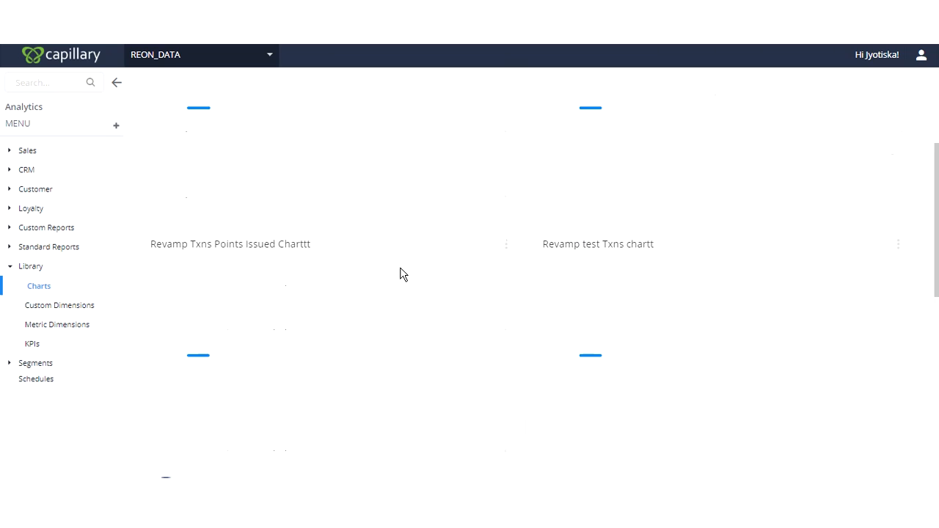
pyautogui.scroll(-1, 401, 272)
pyautogui.scroll(4, 400, 272)
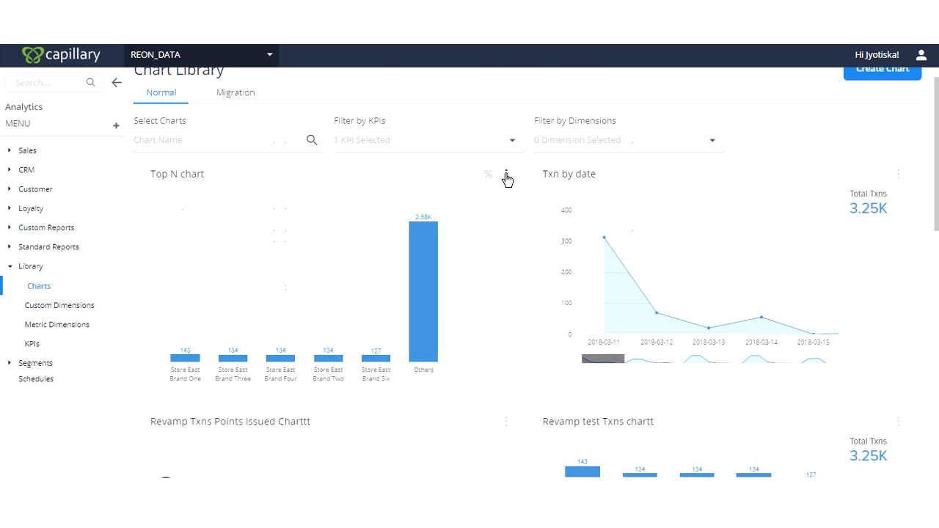
# - View the chart info of the Top N chart to check its KPI, and close it
pyautogui.click(506, 175)
pyautogui.click(429, 291)
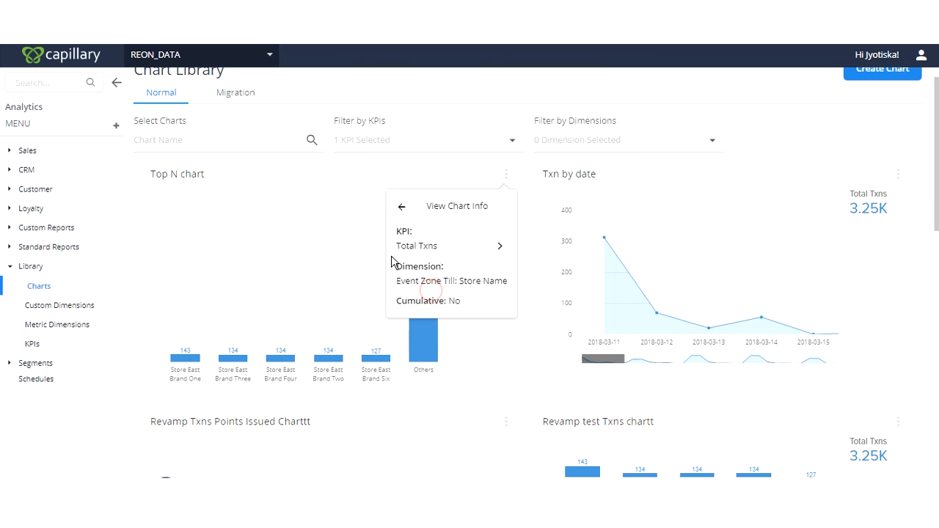
pyautogui.moveTo(395, 247); pyautogui.dragTo(461, 245)
pyautogui.click(620, 247)
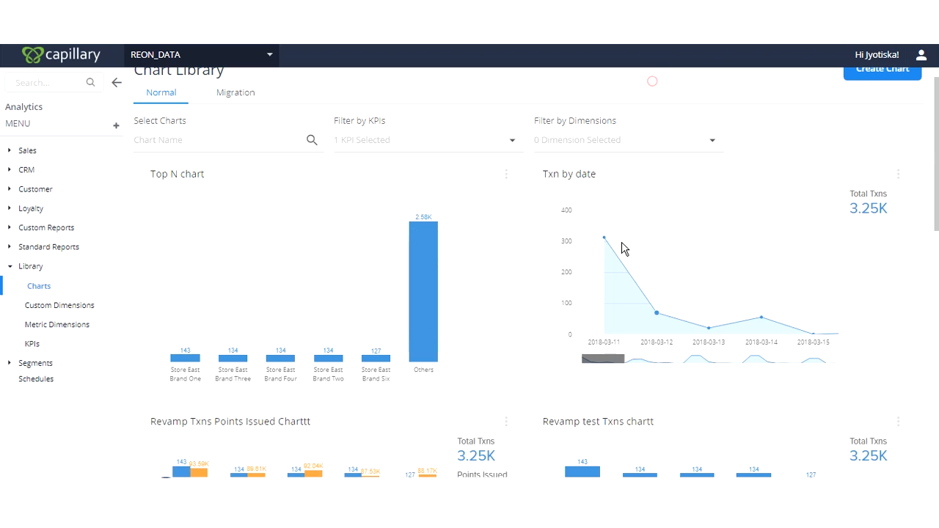
# - Examine the charts matching the KPI filter, including the further columns of the Customer Insights table
pyautogui.scroll(-3, 565, 297)
pyautogui.scroll(2, 494, 267)
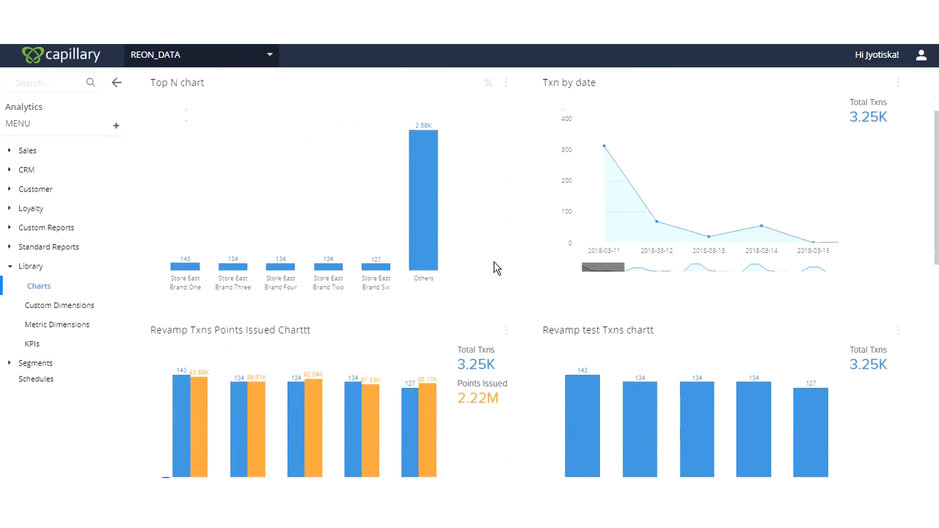
pyautogui.scroll(-4, 490, 275)
pyautogui.scroll(-3, 490, 275)
pyautogui.moveTo(655, 326)
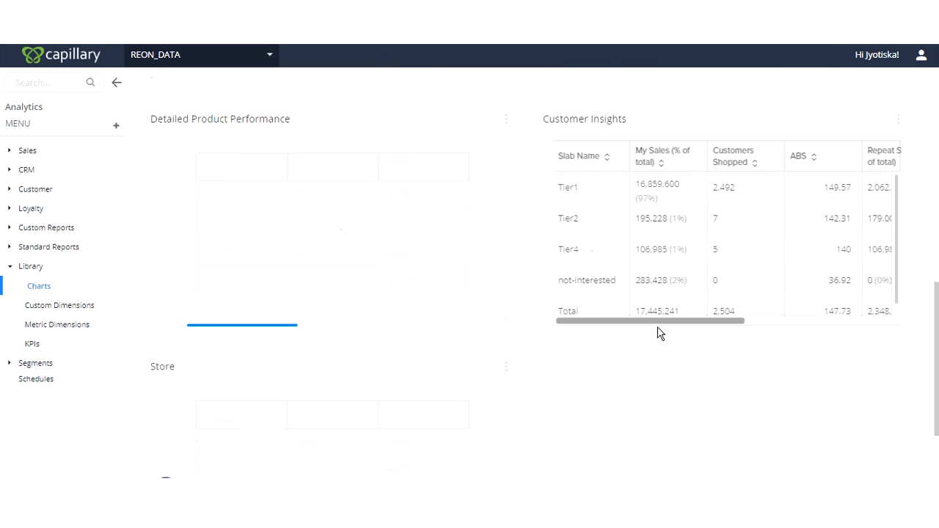
pyautogui.moveTo(651, 321); pyautogui.dragTo(776, 320)
pyautogui.moveTo(716, 152); pyautogui.dragTo(744, 172)
pyautogui.scroll(10, 430, 335)
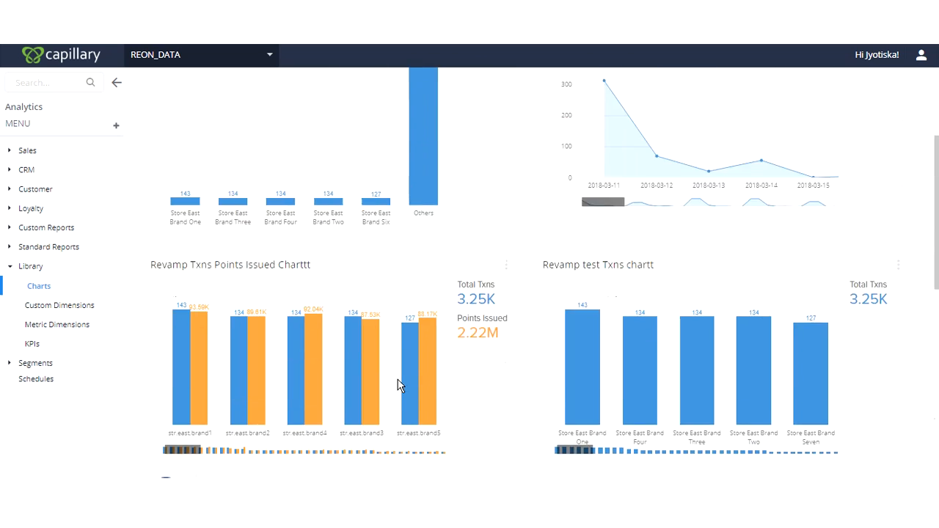
# - Try to narrow the charts by the month dimension under Date, keeping the Total Txns KPI filter
pyautogui.click(578, 167)
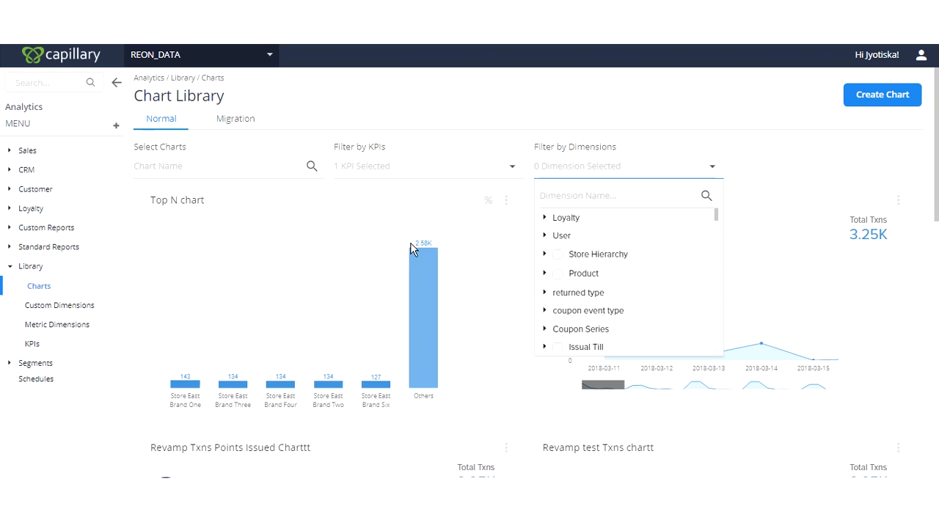
pyautogui.click(417, 172)
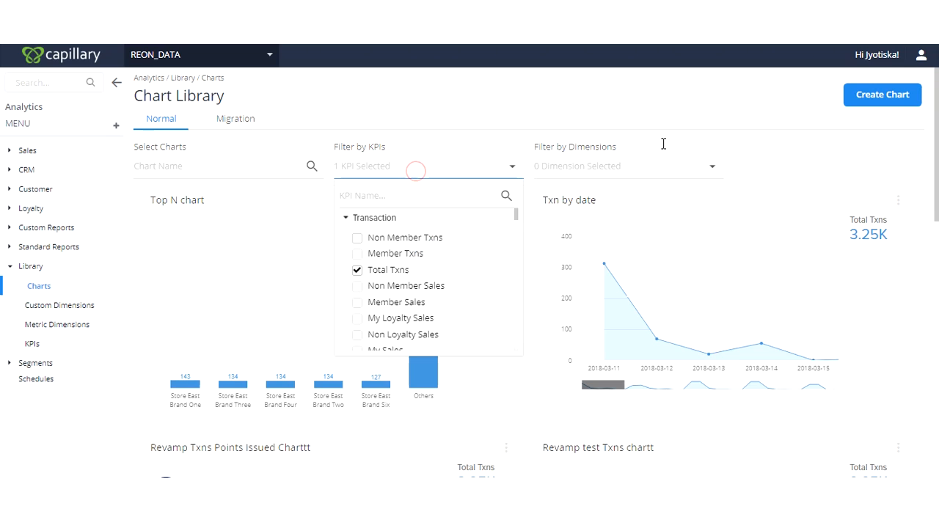
pyautogui.click(629, 174)
pyautogui.scroll(-5, 558, 264)
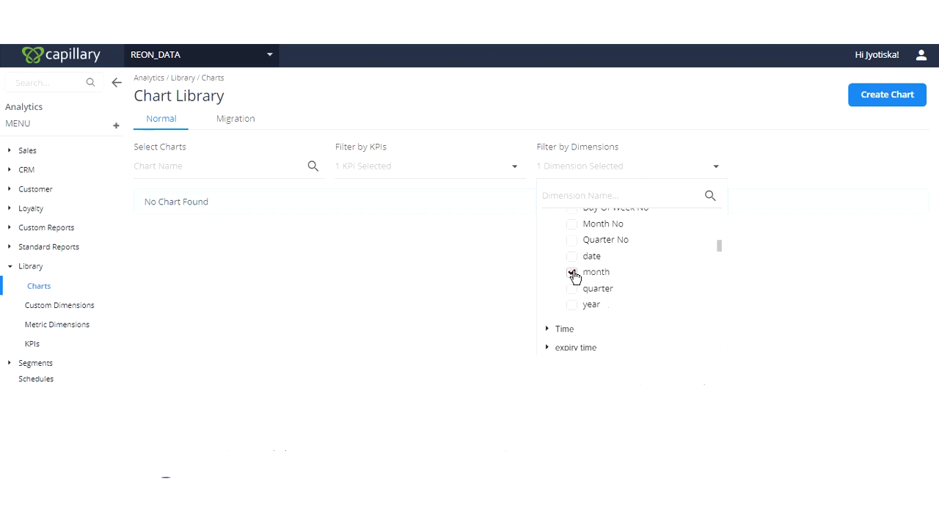
pyautogui.click(571, 258)
pyautogui.click(572, 258)
pyautogui.scroll(4, 709, 245)
# - Filter the charts by the whole Date dimension and check the individual date dimensions it contains
pyautogui.click(559, 262)
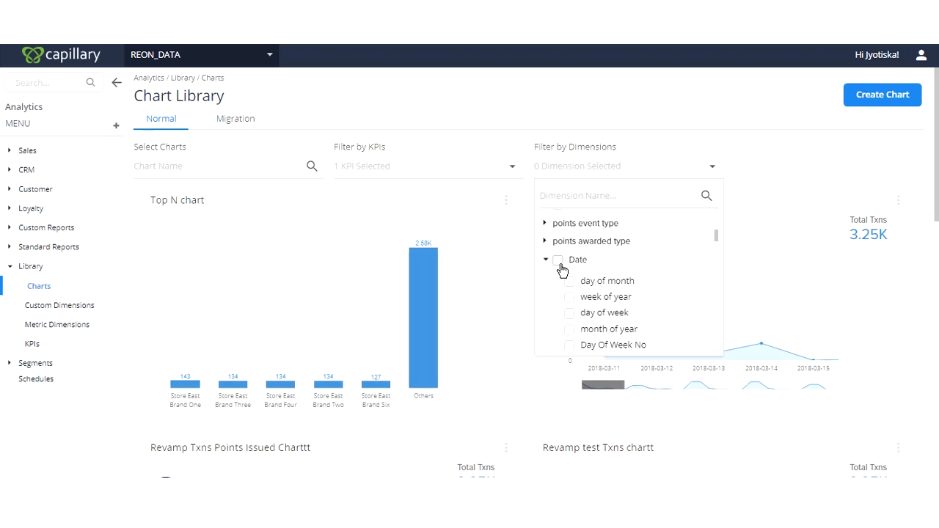
pyautogui.click(571, 164)
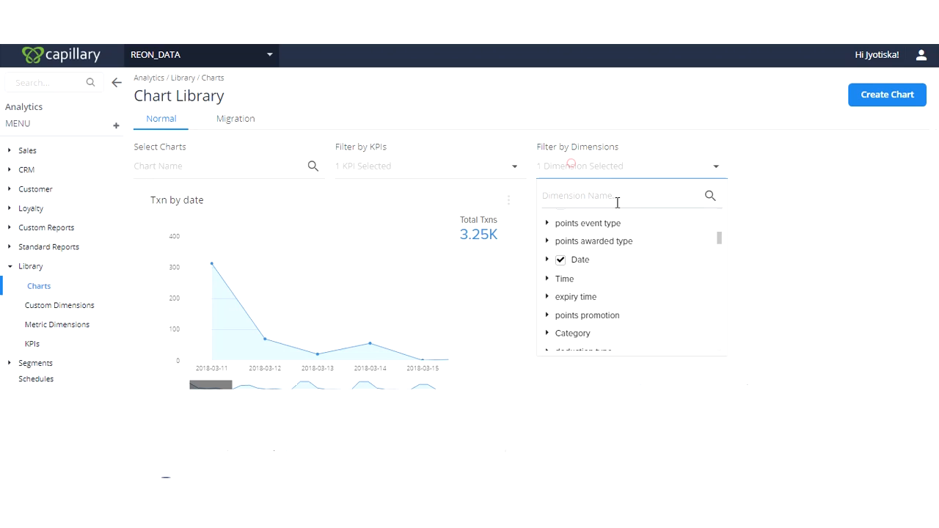
pyautogui.click(547, 260)
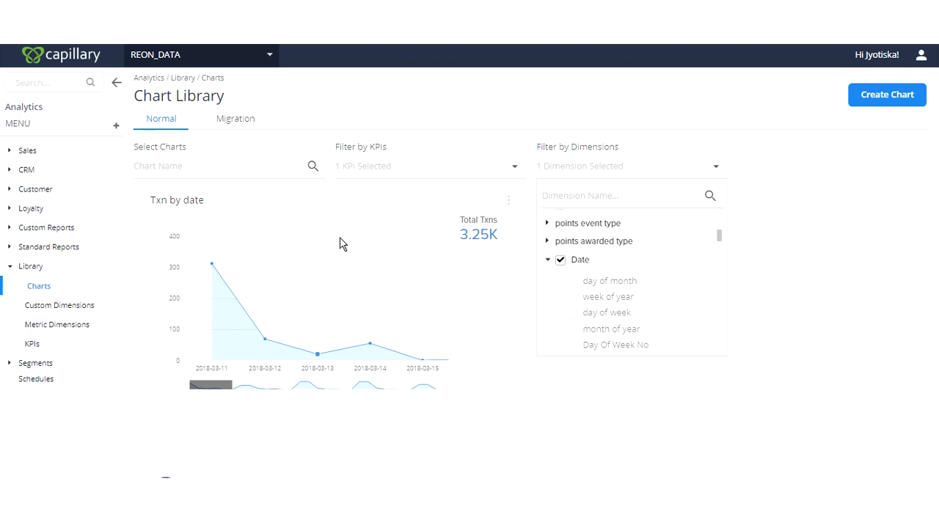
pyautogui.scroll(-1, 620, 286)
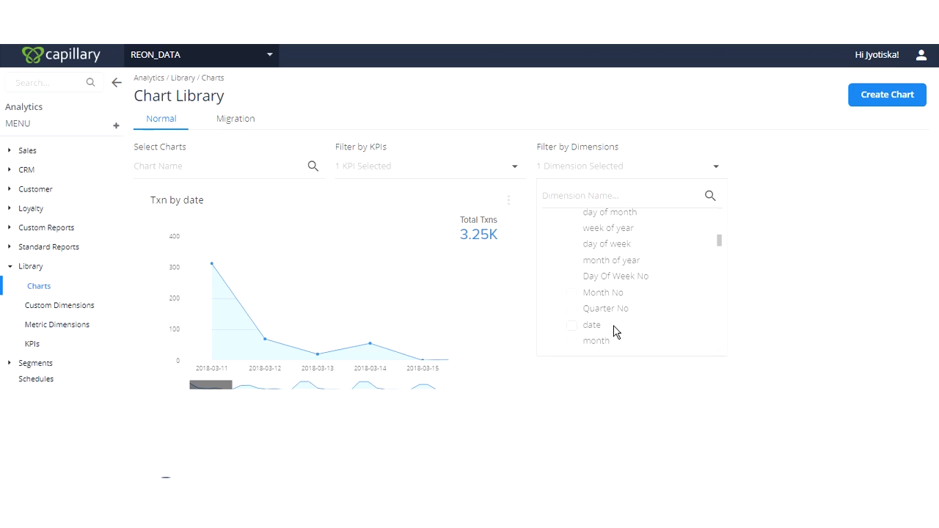
pyautogui.scroll(1, 613, 331)
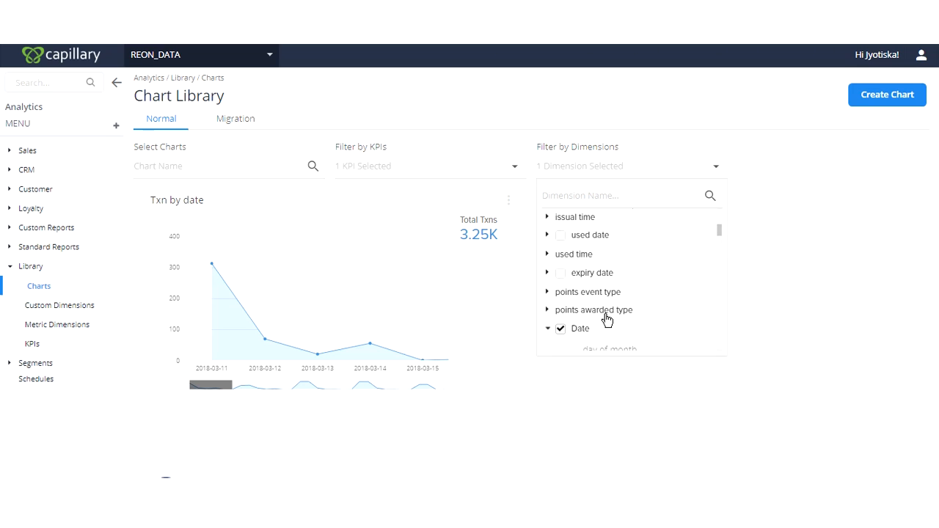
pyautogui.click(503, 77)
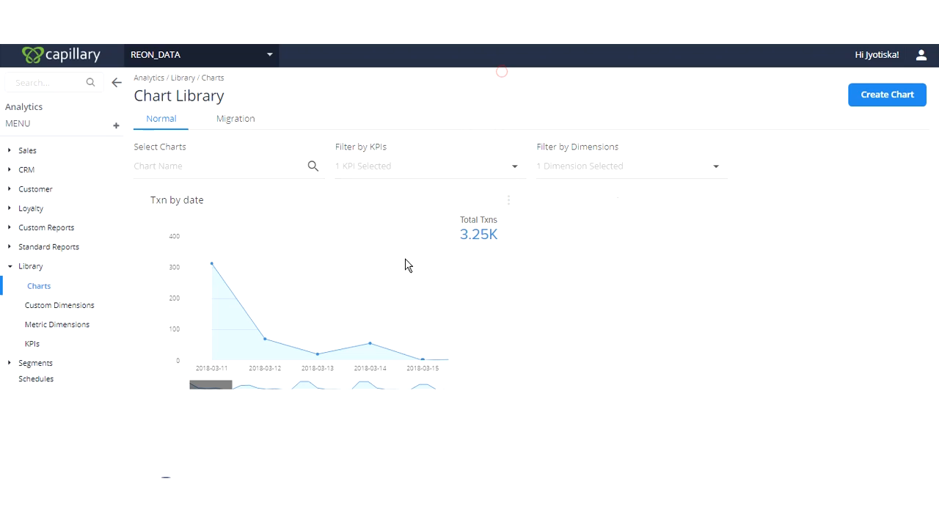
# - Switch the Txn by date chart to the table view
pyautogui.click(508, 205)
pyautogui.click(437, 239)
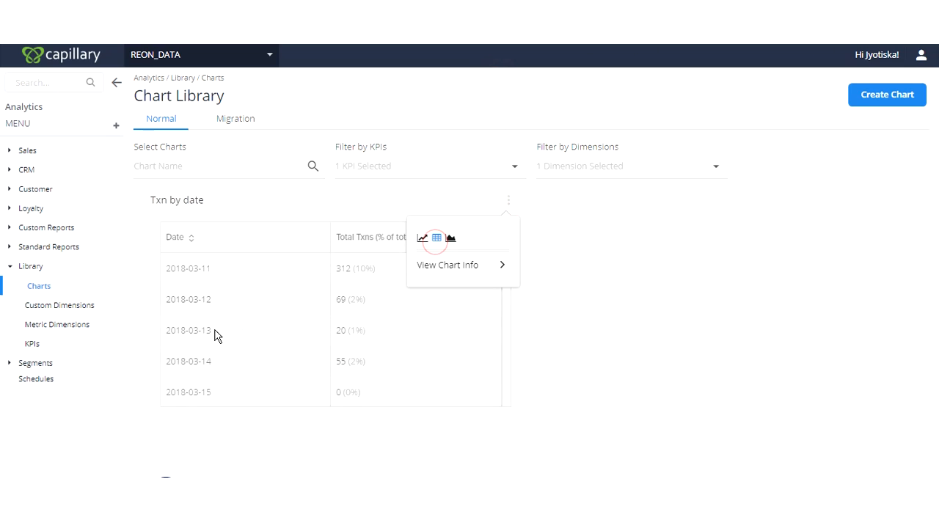
pyautogui.click(149, 267)
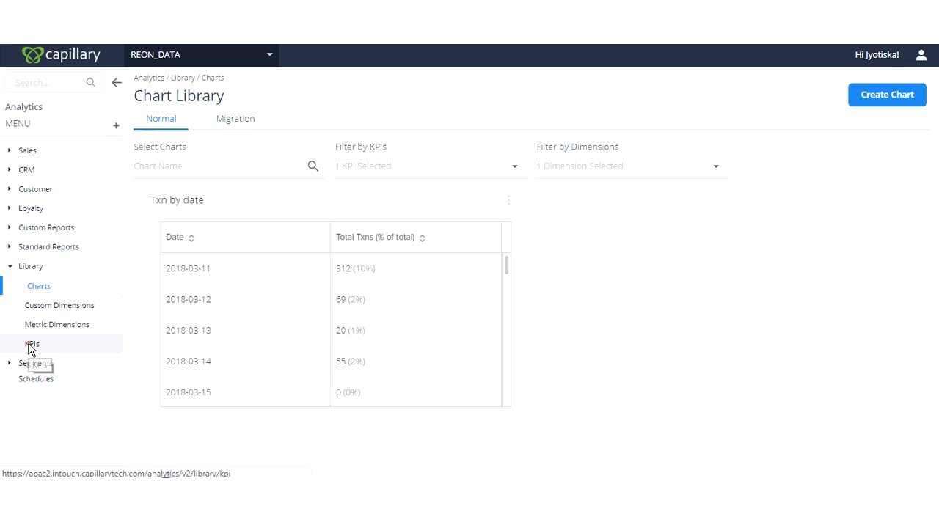
# - Open the KPIs page of the Library and look through the KPI categories and the Transaction KPIs
pyautogui.click(30, 346)
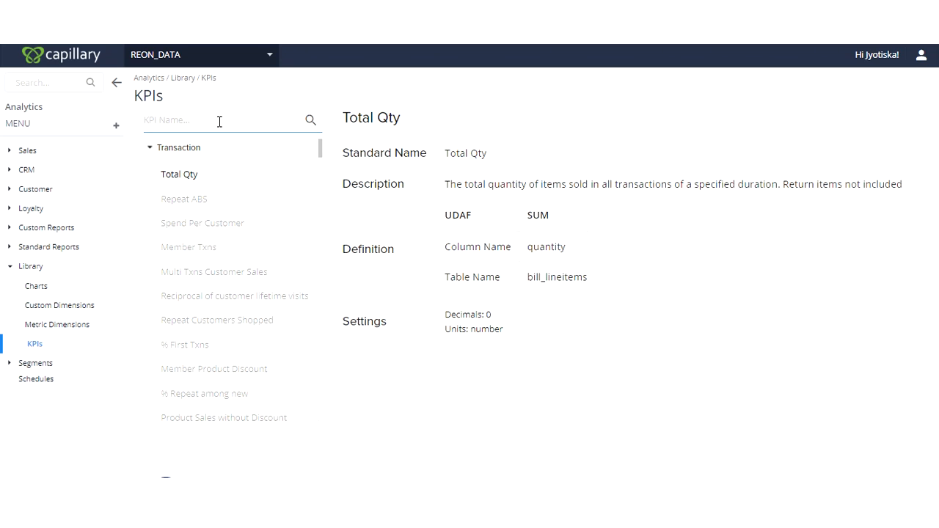
pyautogui.click(195, 150)
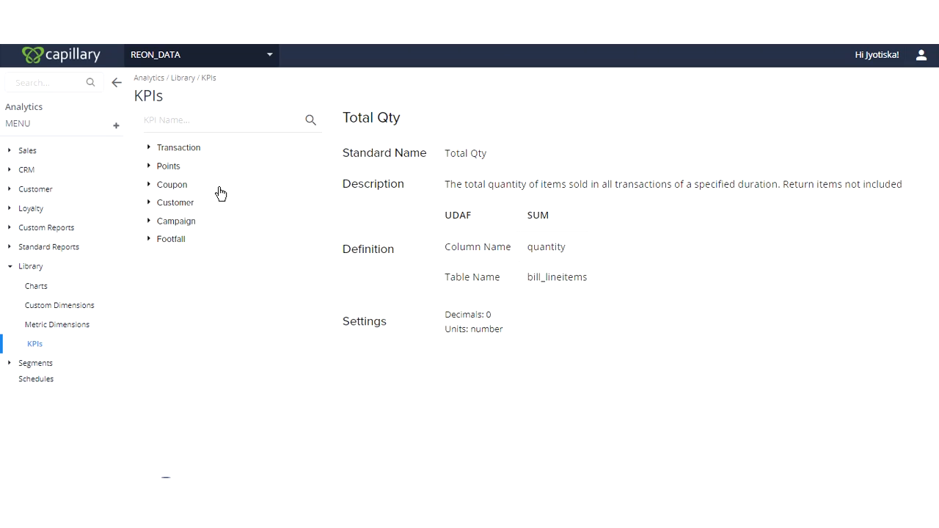
pyautogui.click(175, 151)
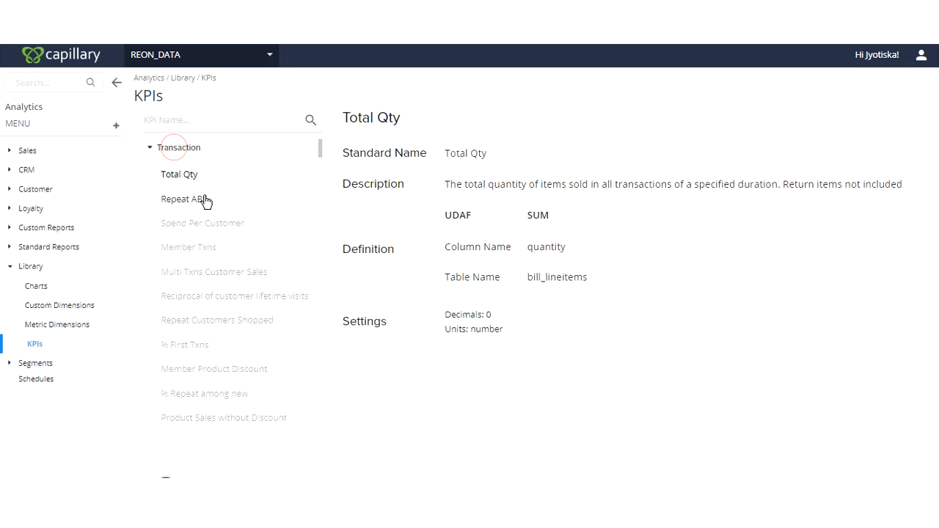
pyautogui.scroll(-10, 209, 220)
pyautogui.scroll(-10, 218, 255)
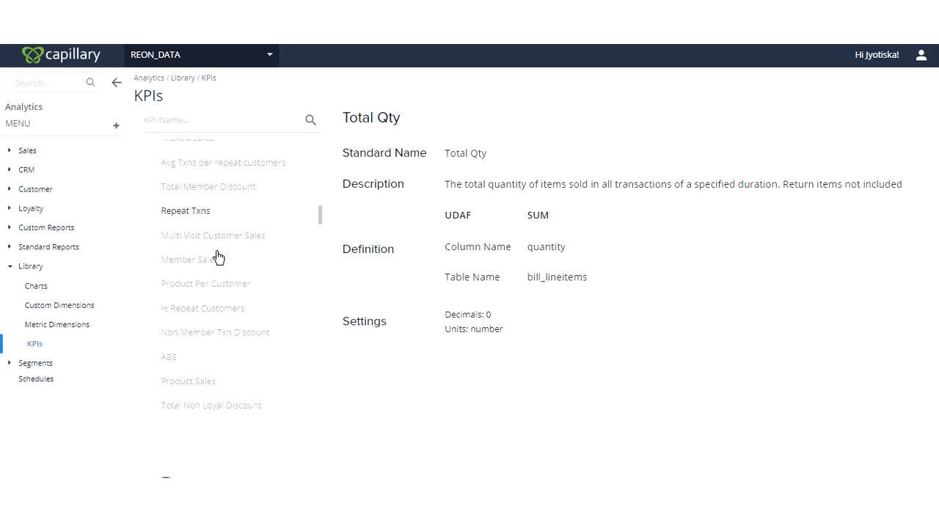
pyautogui.scroll(5, 218, 259)
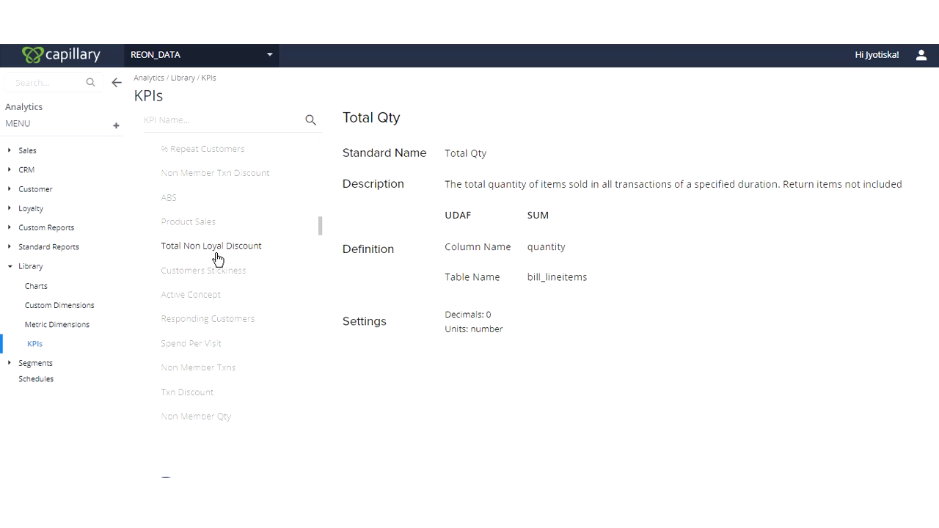
pyautogui.scroll(10, 218, 258)
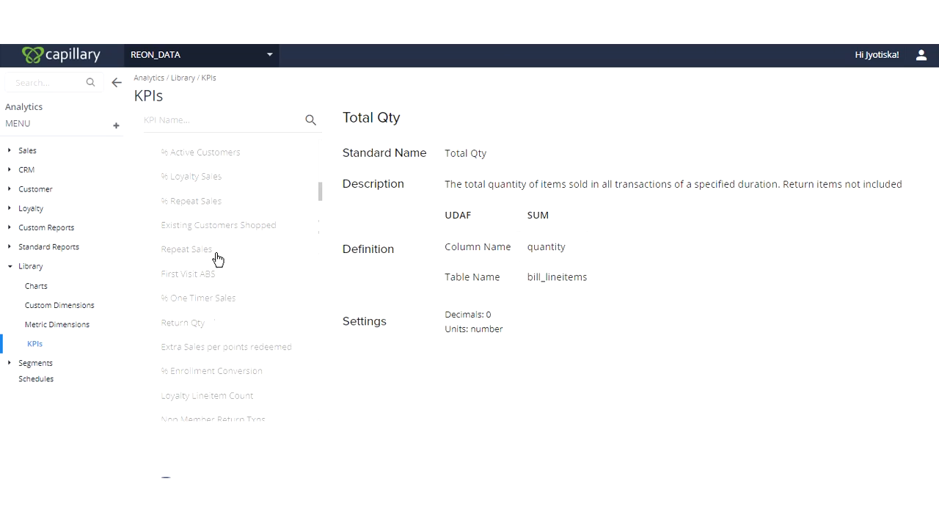
# - Search the KPI library for "sales"
pyautogui.click(212, 121)
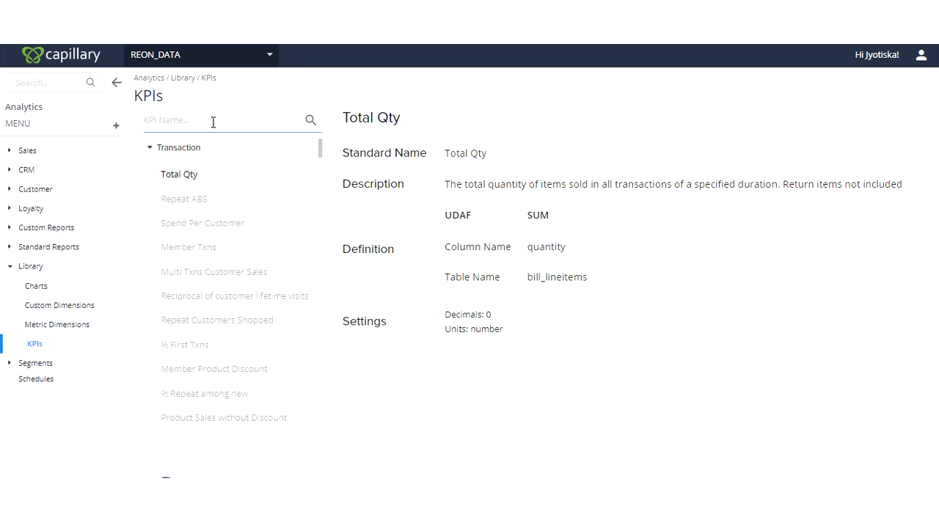
pyautogui.write('sales')
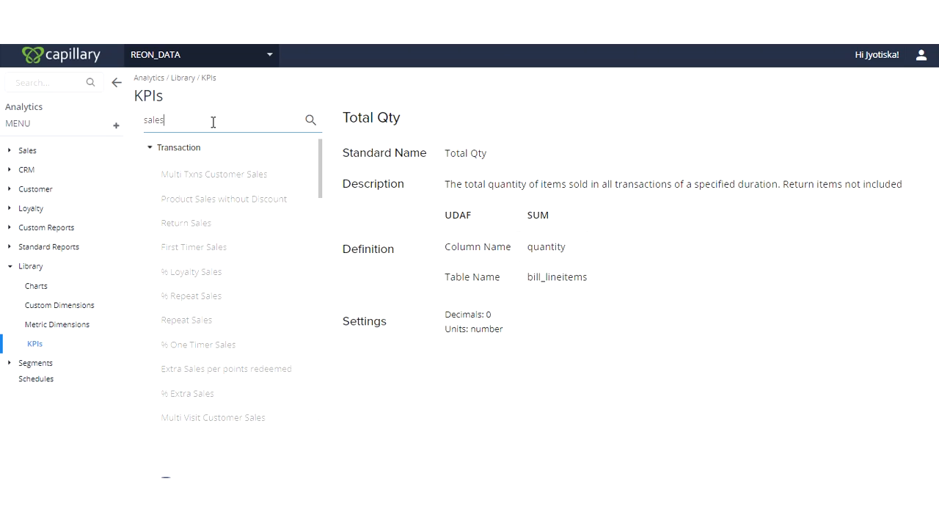
# - Look through the sales KPIs in the search list and read the description of the Member Sales KPI
pyautogui.scroll(-1, 206, 262)
pyautogui.scroll(1, 211, 269)
pyautogui.scroll(-1, 263, 337)
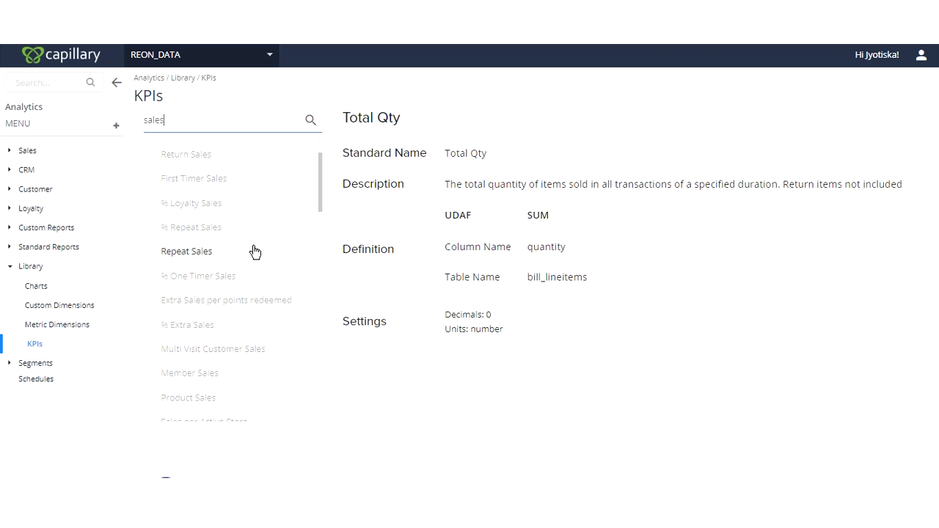
pyautogui.scroll(1, 254, 252)
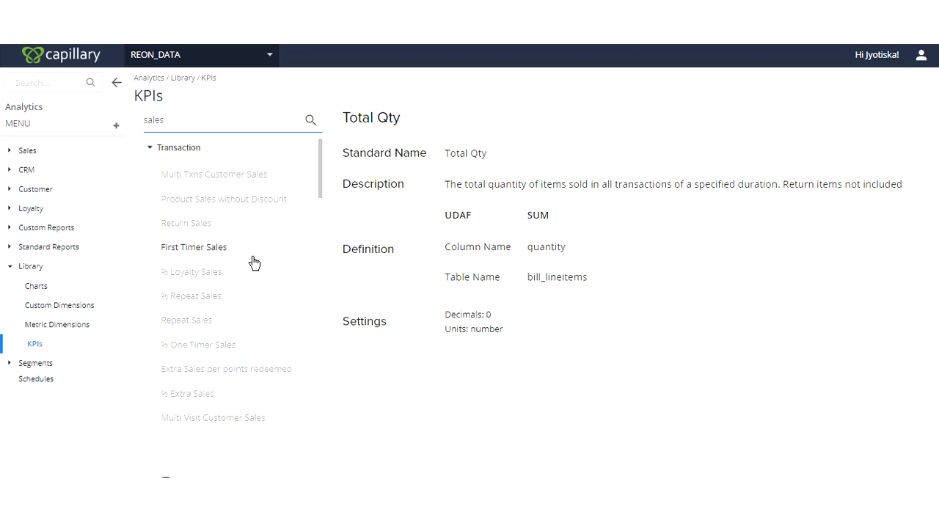
pyautogui.scroll(-3, 252, 249)
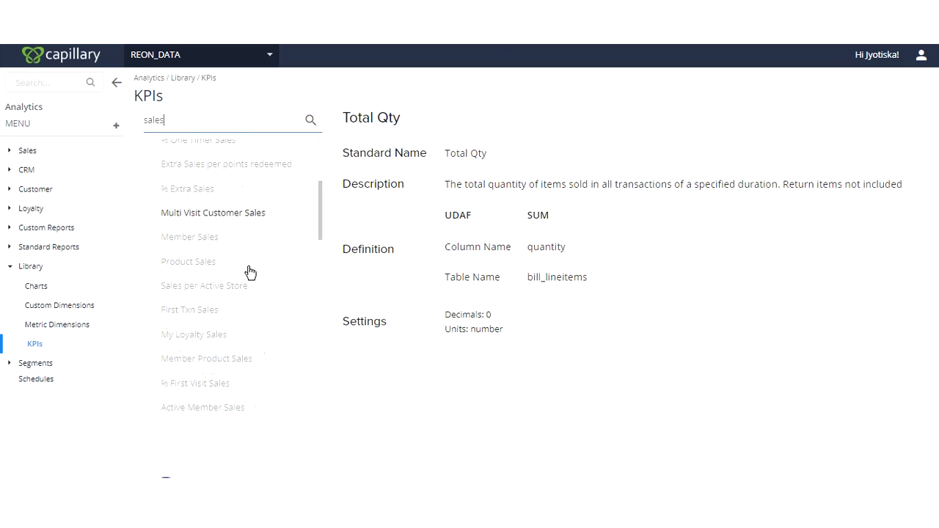
pyautogui.click(182, 239)
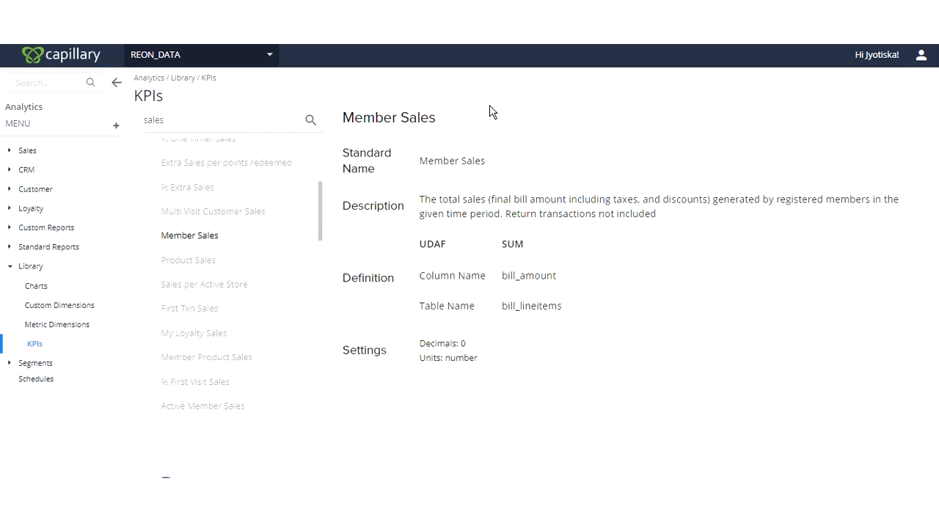
pyautogui.moveTo(420, 199); pyautogui.dragTo(660, 219)
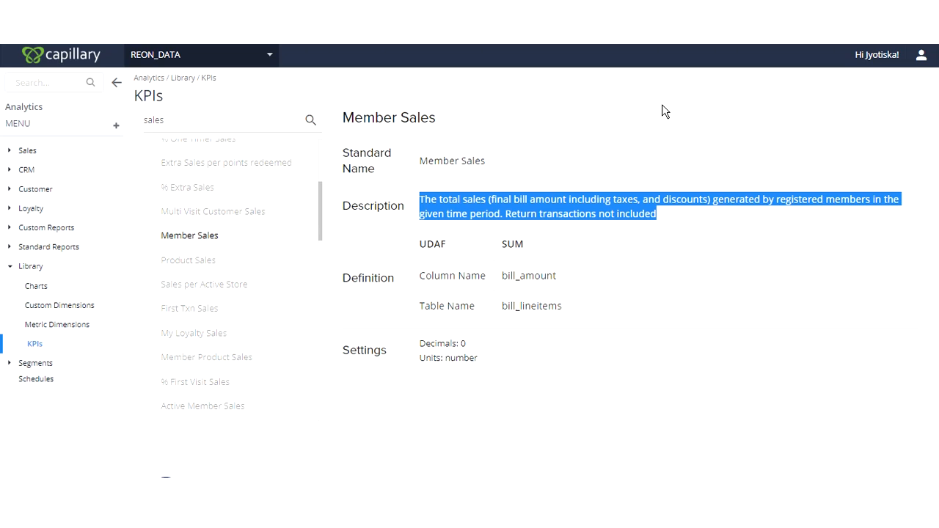
# - Check the definitions of the Product Sales and First Txn Sales KPIs
pyautogui.click(183, 267)
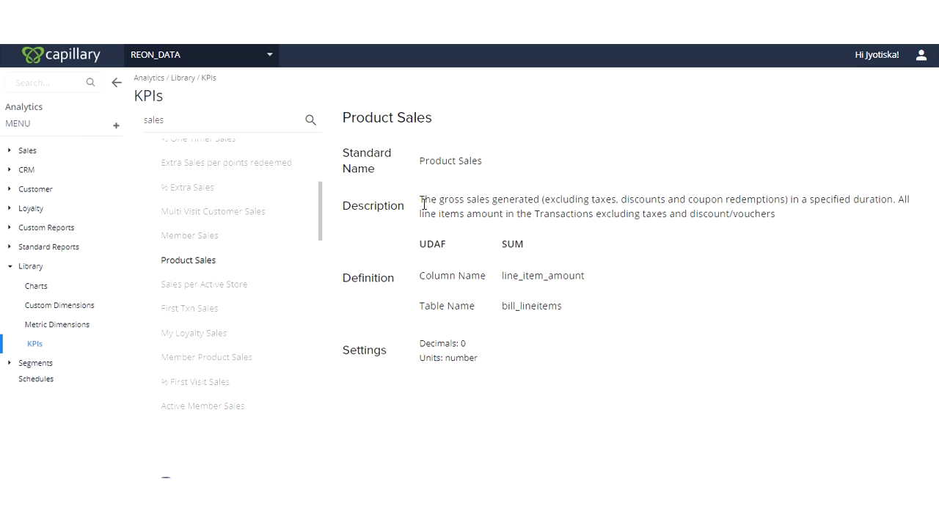
pyautogui.moveTo(421, 203); pyautogui.dragTo(814, 220)
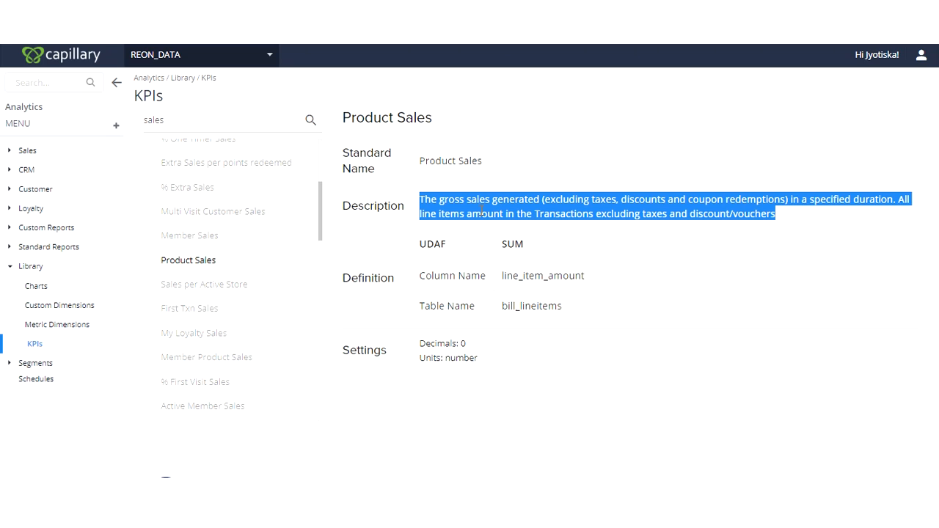
pyautogui.click(168, 311)
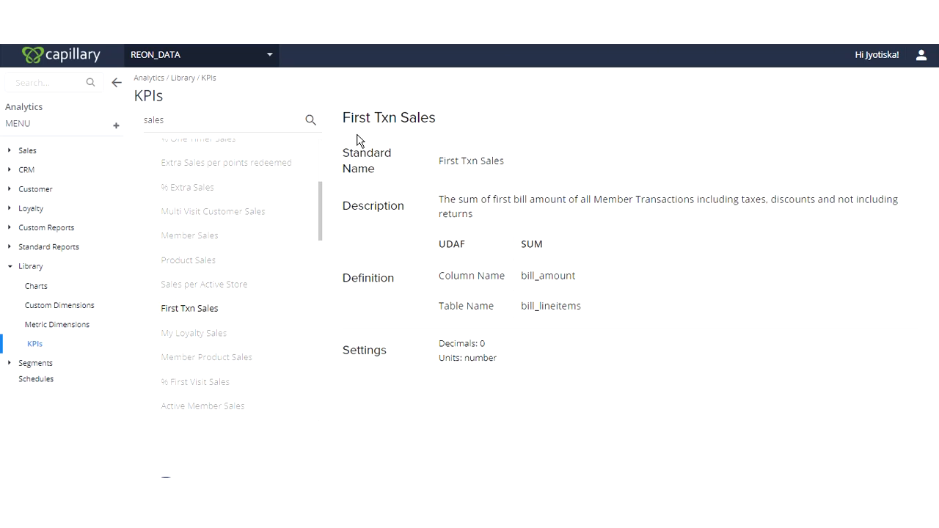
pyautogui.moveTo(343, 119); pyautogui.dragTo(463, 128)
pyautogui.click(463, 126)
# - Look through the remaining sales KPIs under Transaction and check which other categories contain matching KPIs
pyautogui.scroll(-2, 225, 322)
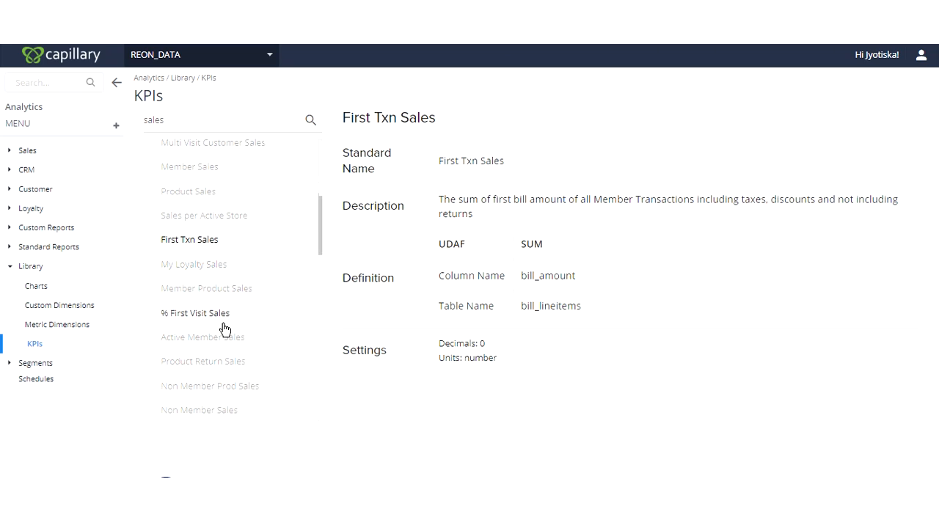
pyautogui.scroll(-4, 224, 328)
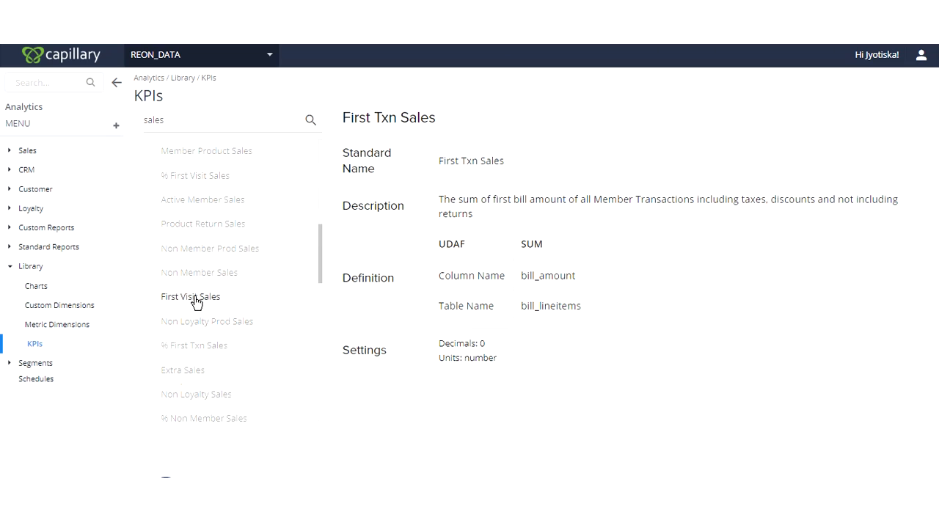
pyautogui.scroll(-8, 189, 317)
pyautogui.scroll(15, 190, 315)
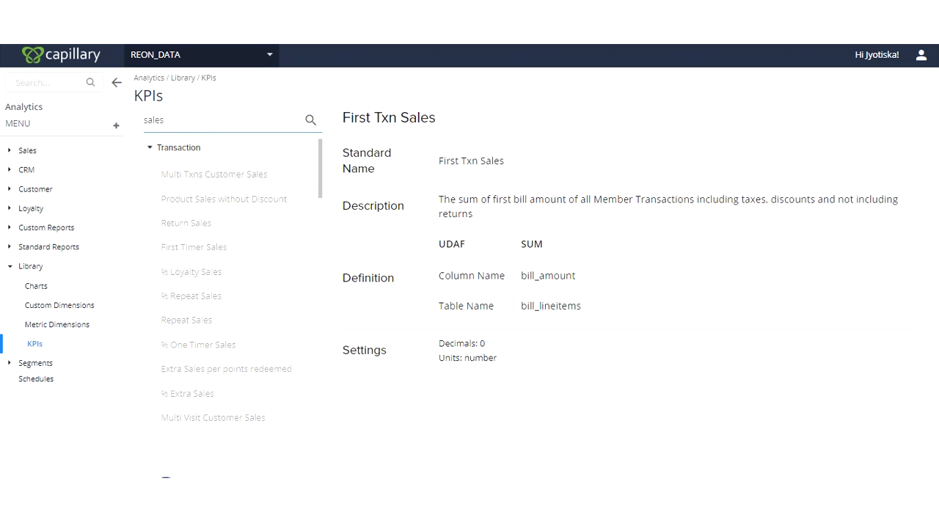
pyautogui.click(189, 151)
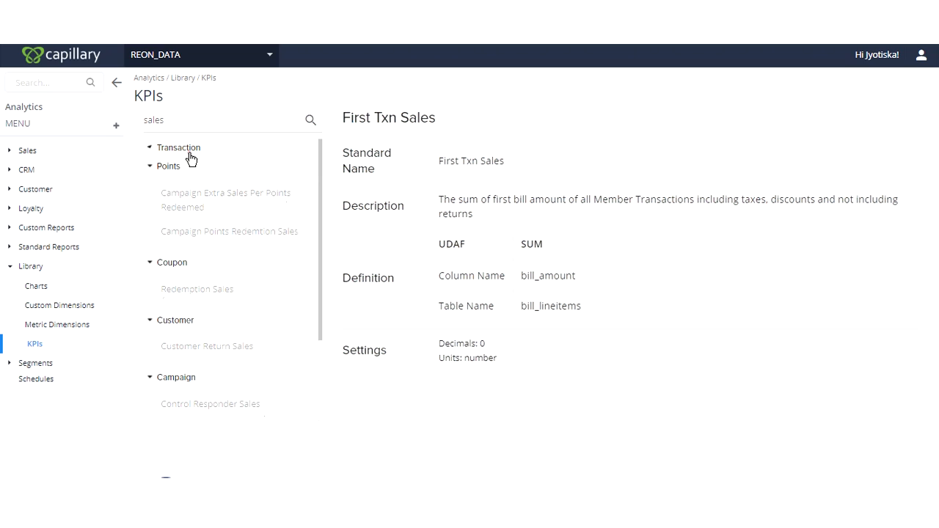
pyautogui.click(189, 118)
pyautogui.click(196, 149)
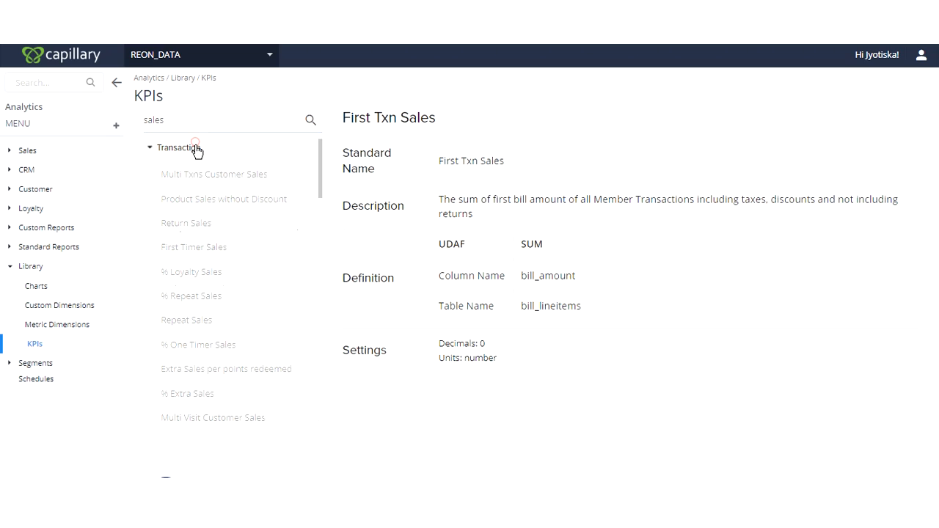
pyautogui.click(195, 149)
# - Clear the KPI search and collapse the Transaction category in the full KPI list
pyautogui.click(206, 123)
pyautogui.press('BackSpace')
pyautogui.press('BackSpace')
pyautogui.press('BackSpace')
pyautogui.press('BackSpace')
pyautogui.press('BackSpace')
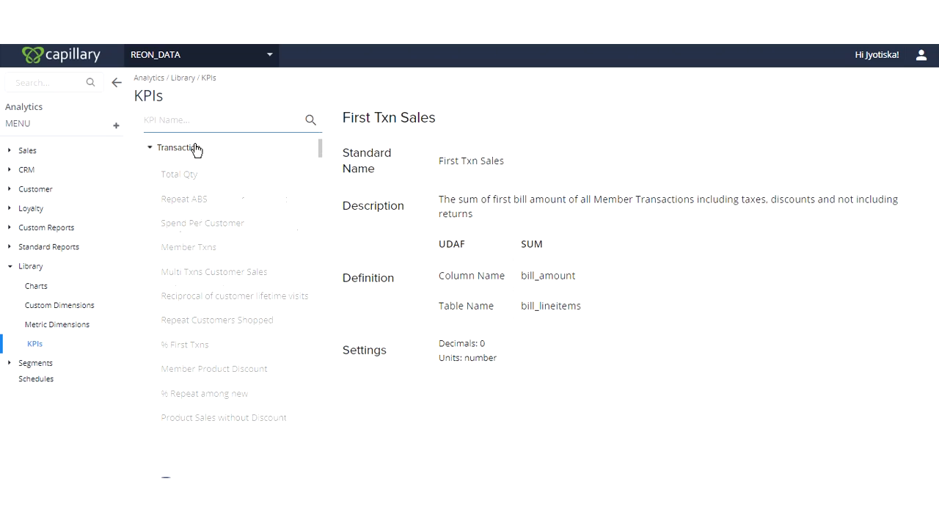
pyautogui.click(195, 149)
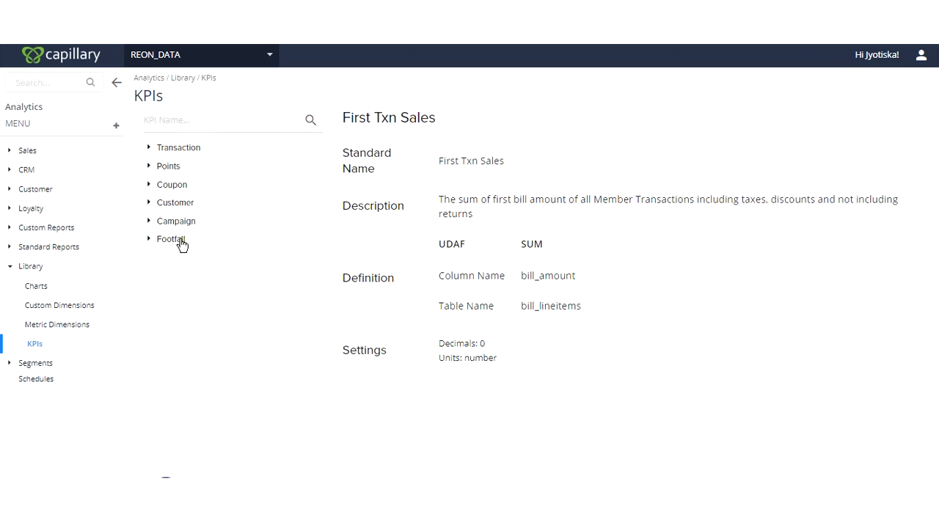
# - Expand the Points category and read the description of the Points Redeemed KPI
pyautogui.click(182, 167)
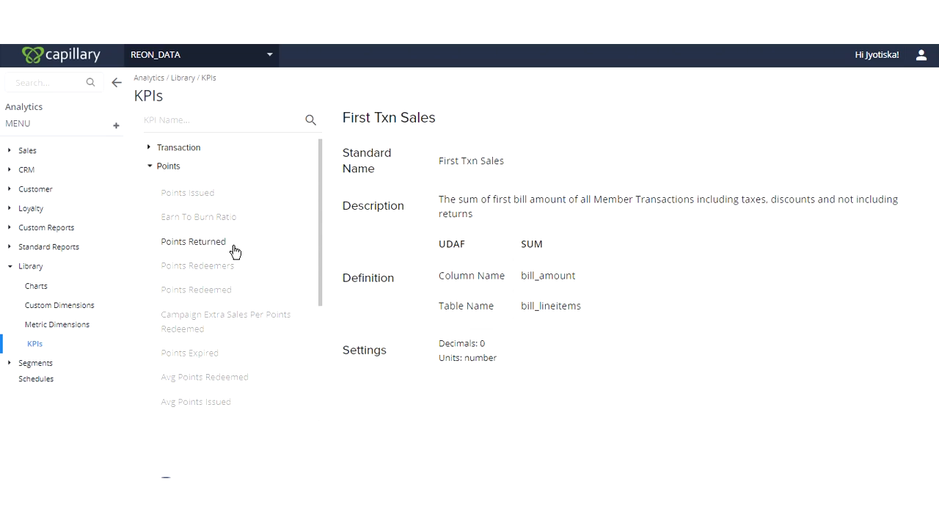
pyautogui.click(204, 295)
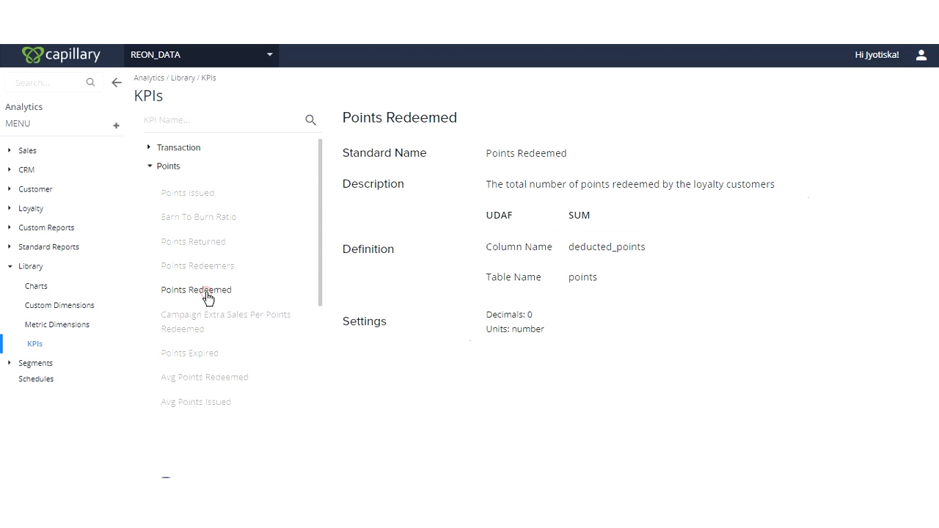
pyautogui.moveTo(479, 184); pyautogui.dragTo(786, 168)
pyautogui.click(757, 206)
# - Collapse Points, look into the Footfall, Campaign, Customer and Coupon KPI categories, and leave all categories collapsed
pyautogui.click(200, 121)
pyautogui.click(176, 165)
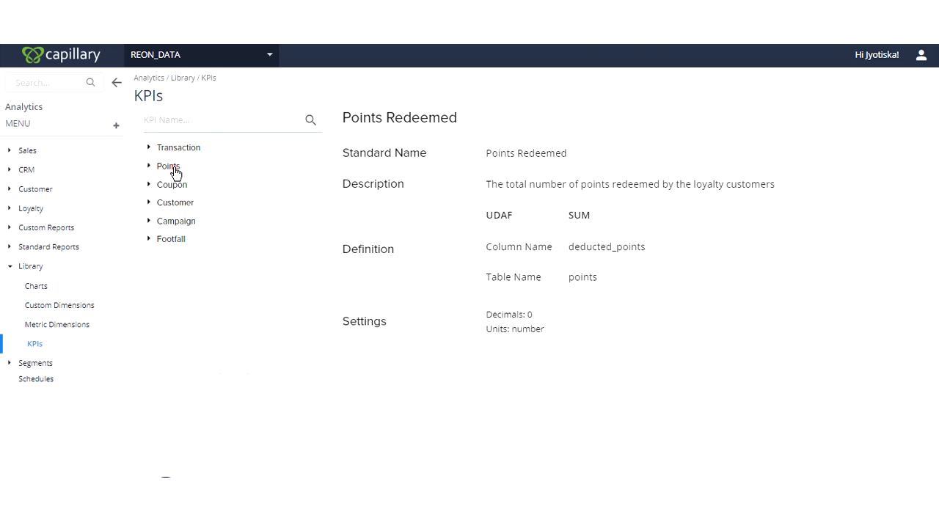
pyautogui.click(168, 240)
pyautogui.click(175, 223)
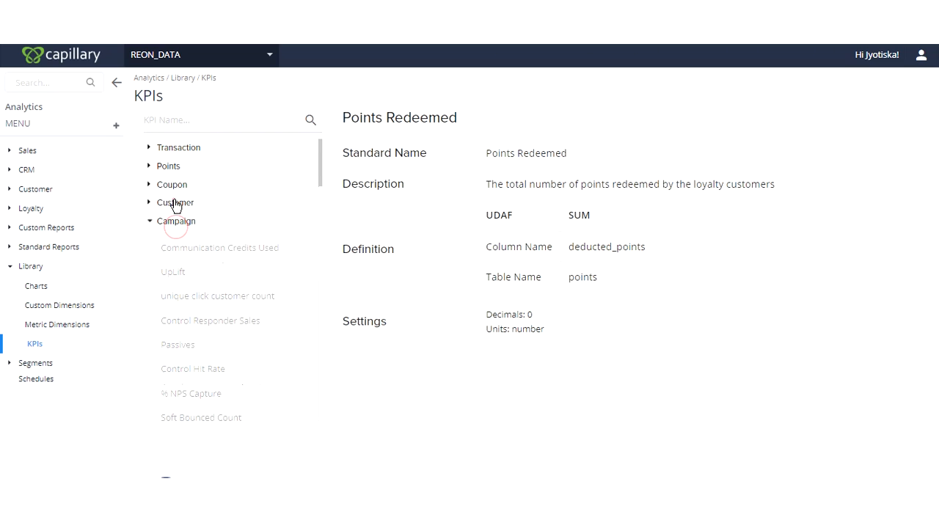
pyautogui.click(174, 203)
pyautogui.click(176, 187)
pyautogui.click(175, 183)
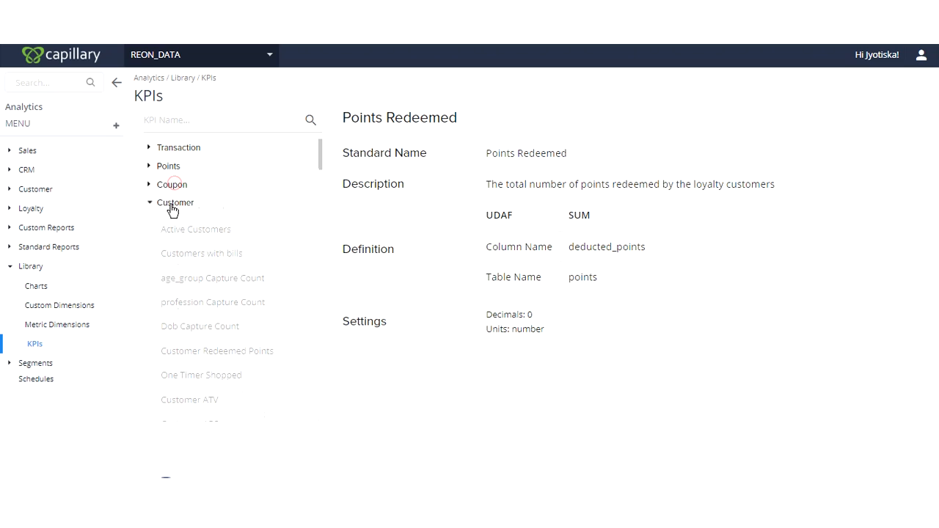
pyautogui.click(172, 204)
pyautogui.click(165, 221)
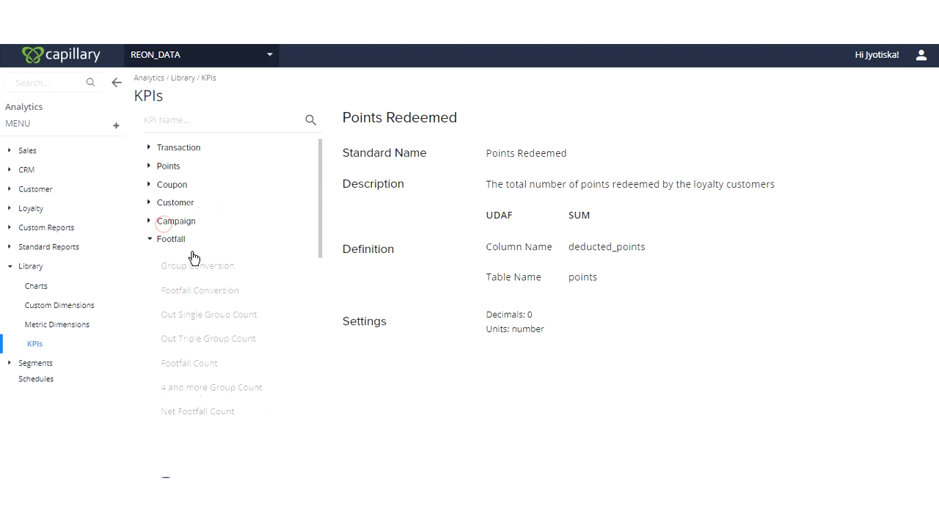
pyautogui.click(169, 248)
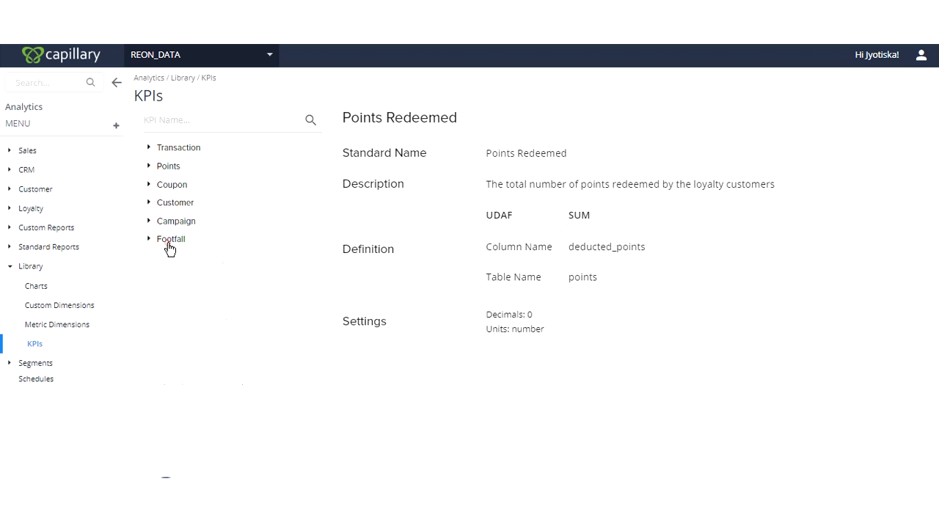
# - Search the KPI library for "member sales"
pyautogui.click(223, 315)
pyautogui.click(209, 123)
pyautogui.write('member ')
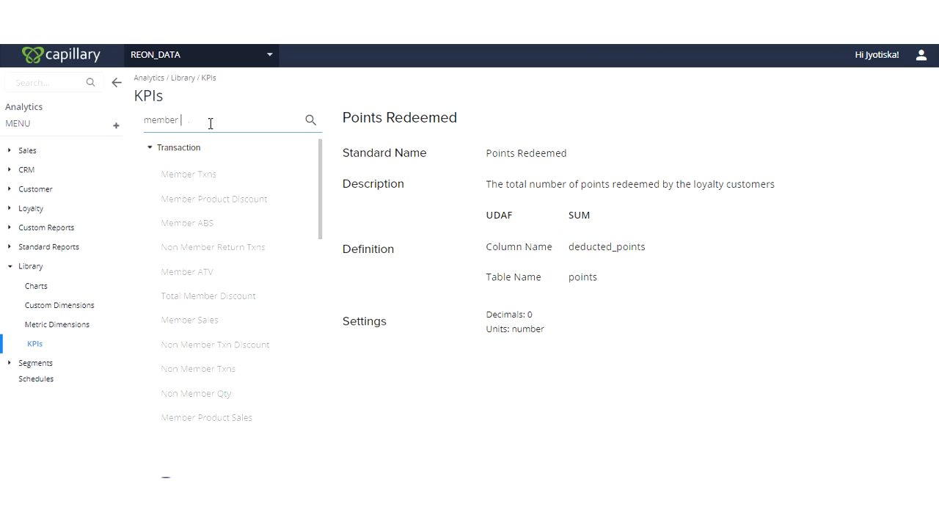
pyautogui.write('sales')
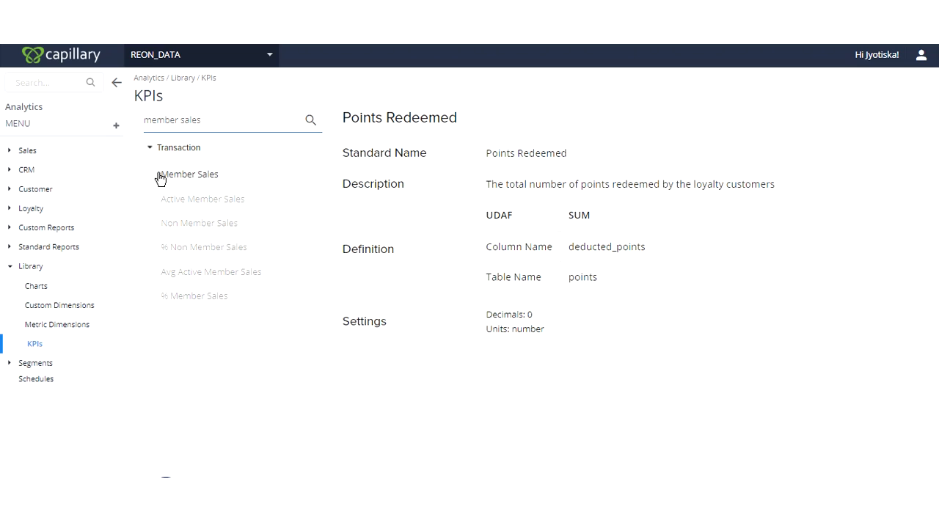
# - Search the KPIs for "registr" and view the definition of the Registrations KPI in the Customer category
pyautogui.tripleClick(215, 124)
pyautogui.write('re')
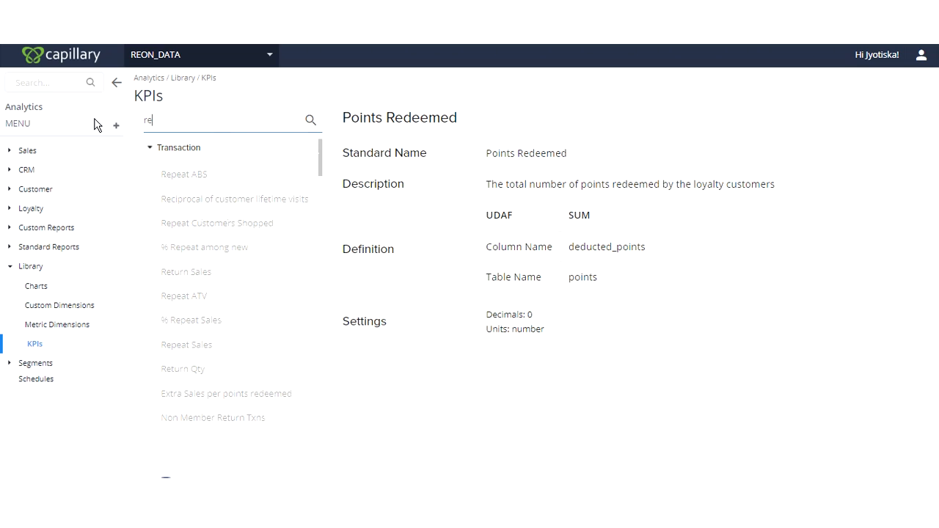
pyautogui.write('gistr')
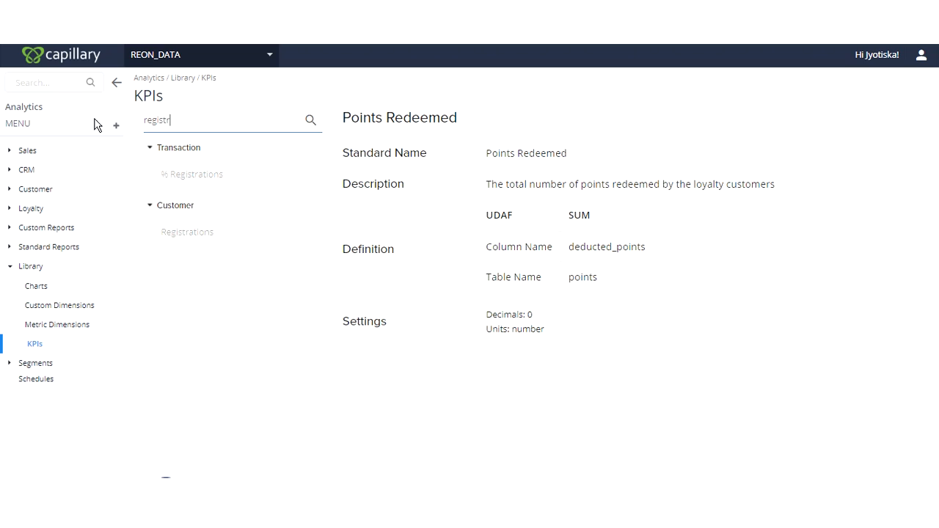
pyautogui.click(187, 237)
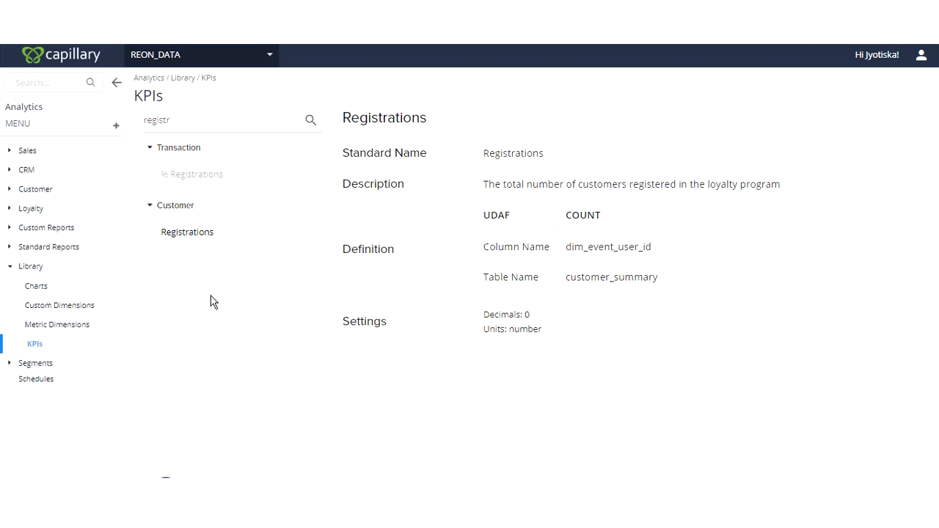
# - Clear the "registr" search from the KPI library
pyautogui.click(194, 123)
pyautogui.press('BackSpace')
pyautogui.press('BackSpace')
pyautogui.press('BackSpace')
pyautogui.press('BackSpace')
pyautogui.press('BackSpace')
pyautogui.press('BackSpace')
pyautogui.press('BackSpace')
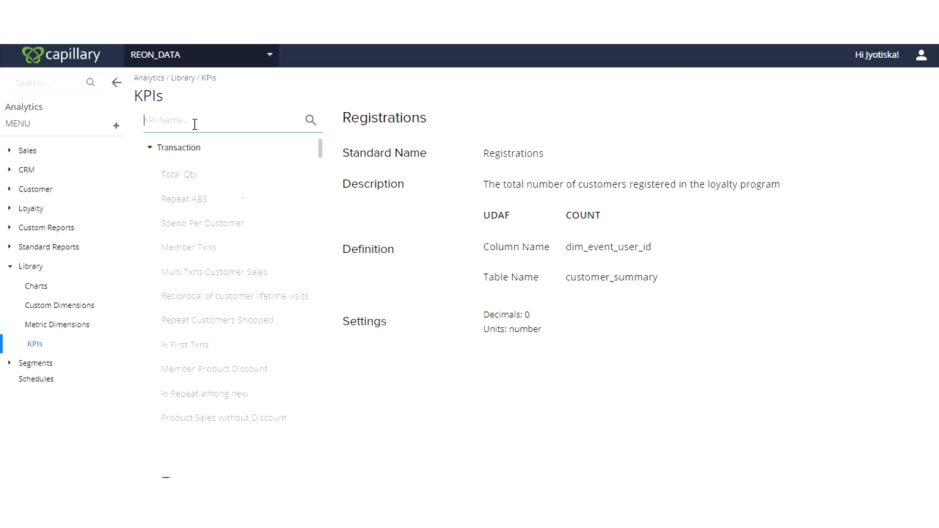
# - Start a new chart from the Chart Library and add the Registrations KPI from the Customer category
pyautogui.click(39, 287)
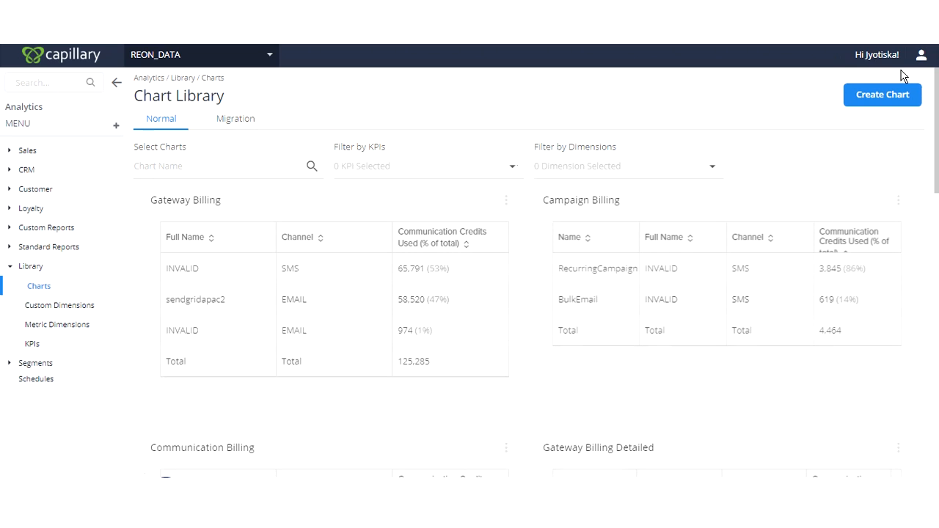
pyautogui.click(883, 99)
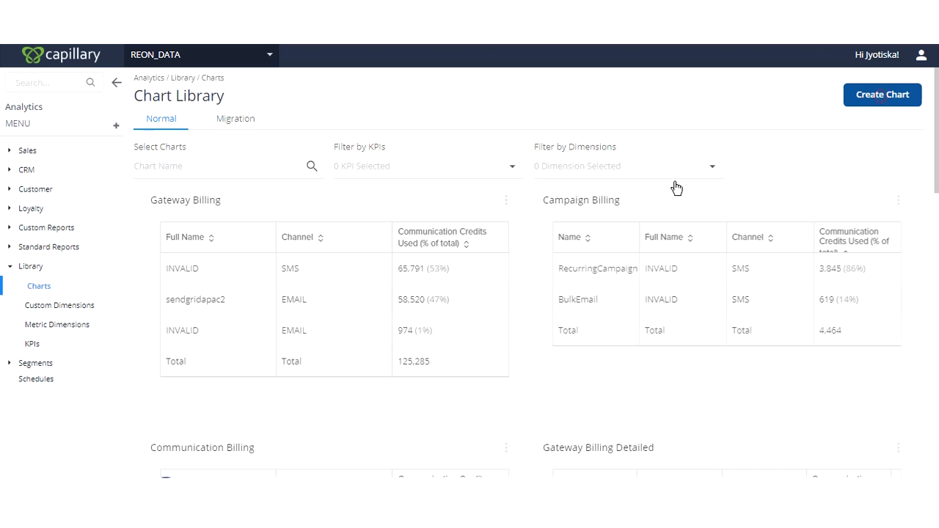
pyautogui.click(189, 212)
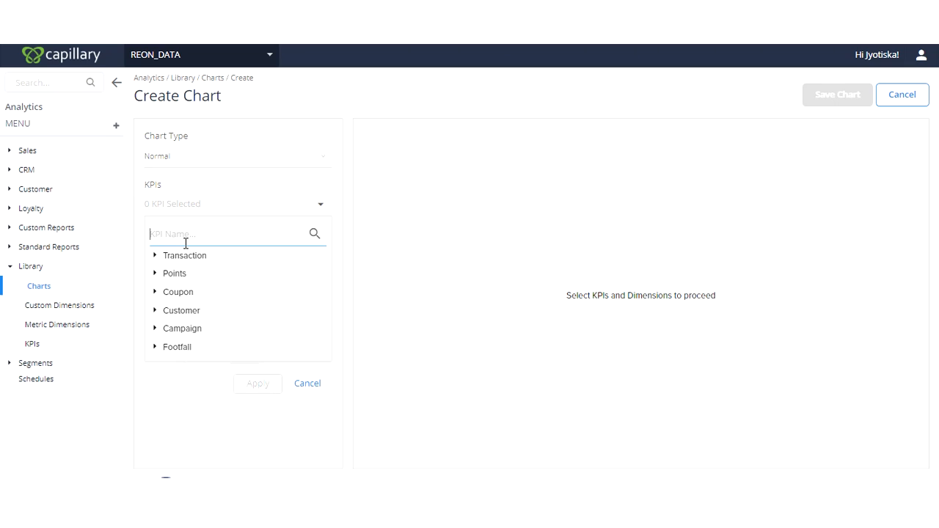
pyautogui.write('regis')
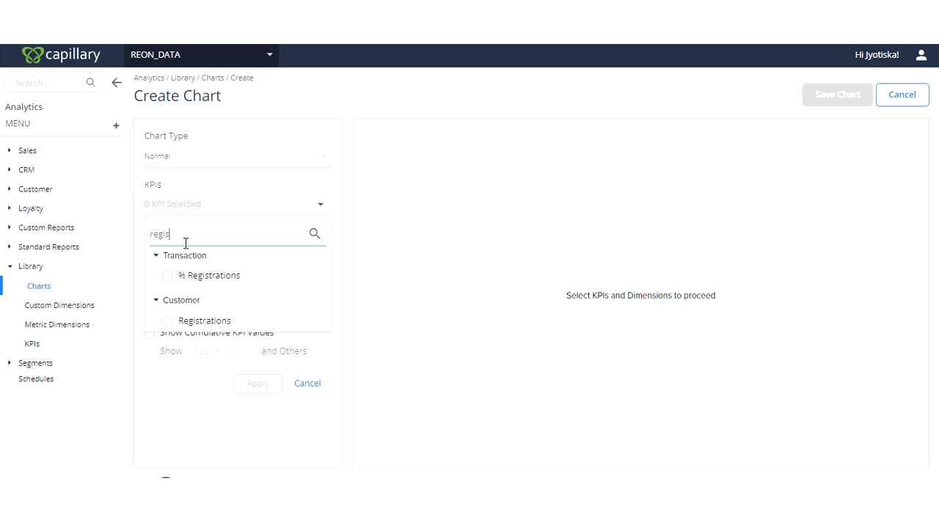
pyautogui.click(166, 323)
# - Find Member Sales by searching for "member sa" and add it to the new chart's KPIs
pyautogui.doubleClick(183, 257)
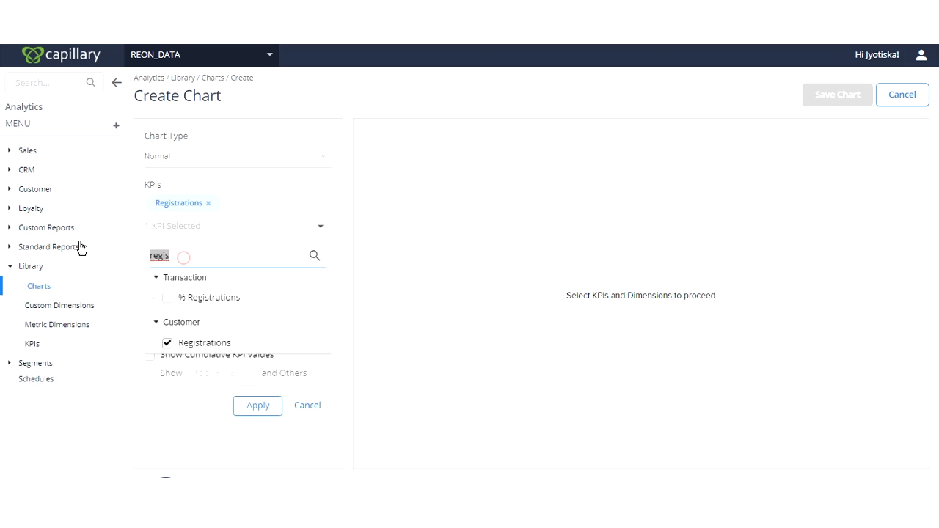
pyautogui.write('member sa')
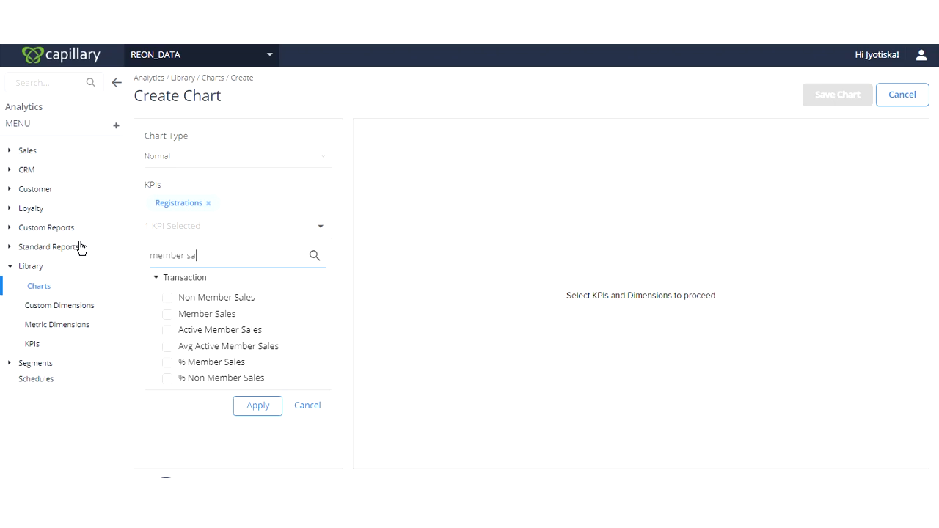
pyautogui.click(167, 313)
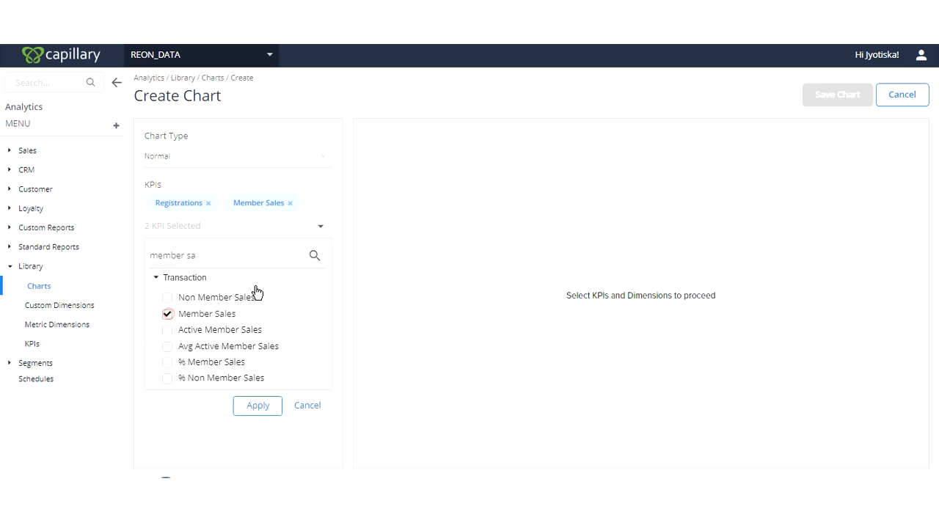
# - Generate the chart from the two selected KPIs without any dimension and examine its Registrations and Member Sales values
pyautogui.click(349, 293)
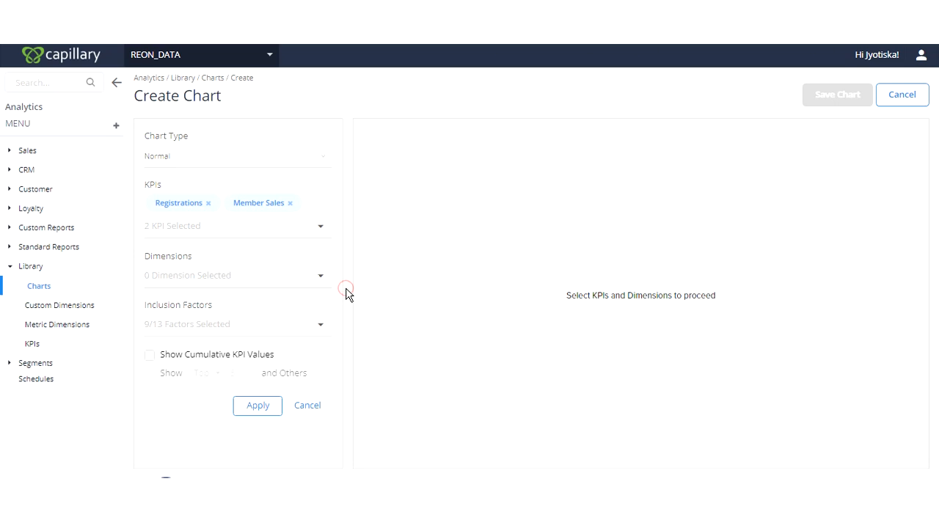
pyautogui.click(275, 403)
pyautogui.click(245, 407)
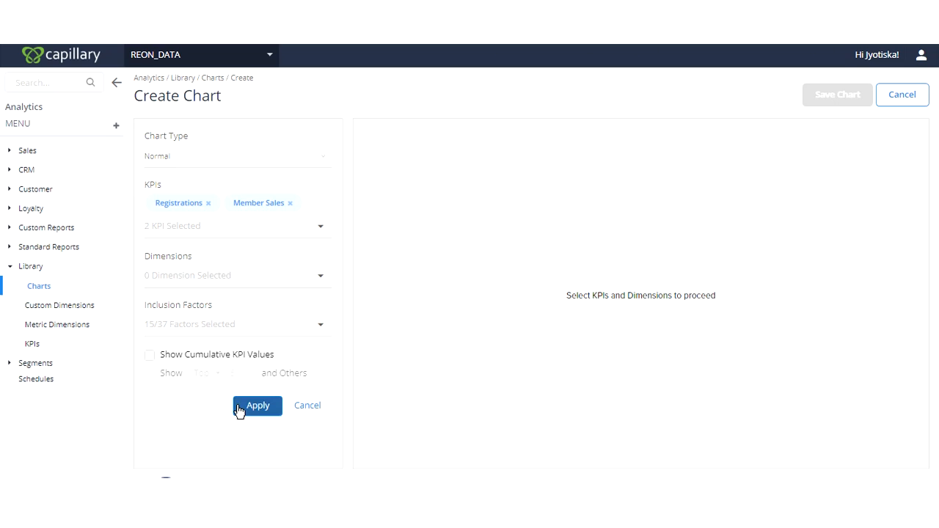
pyautogui.click(144, 274)
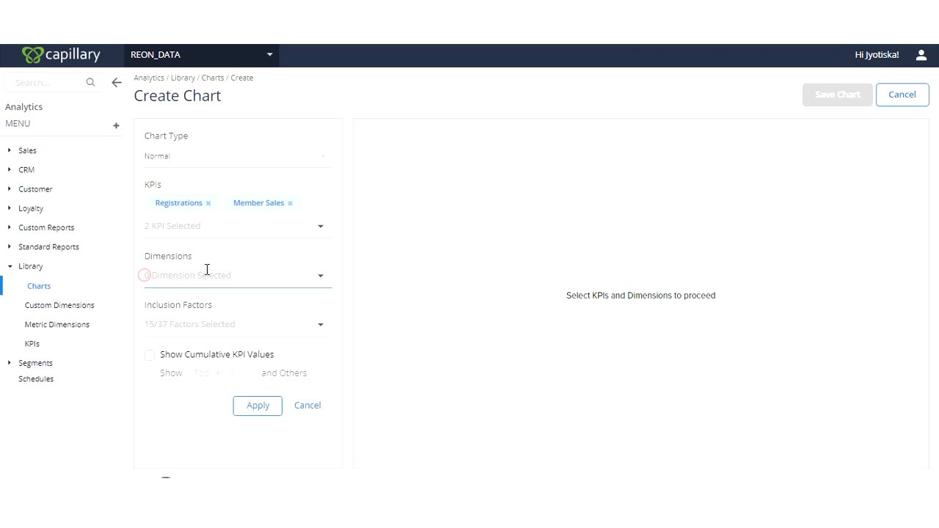
pyautogui.click(347, 302)
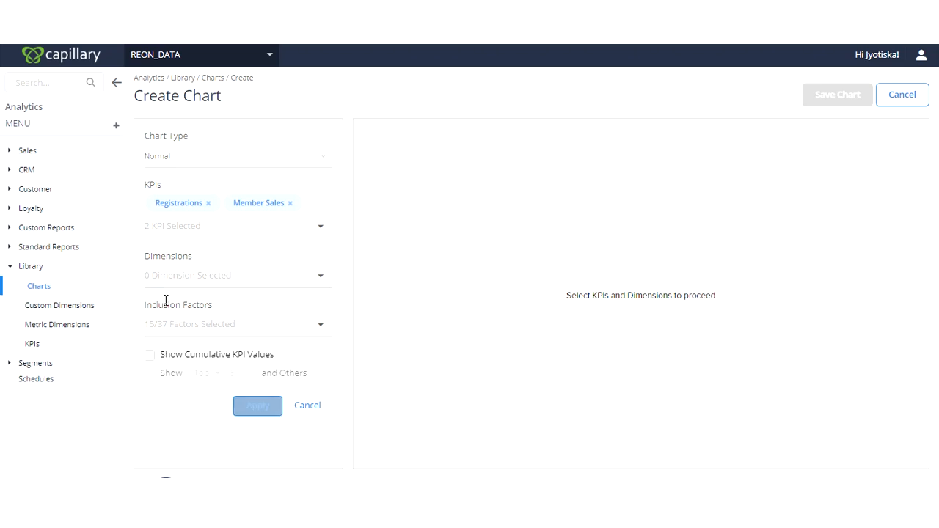
pyautogui.click(257, 411)
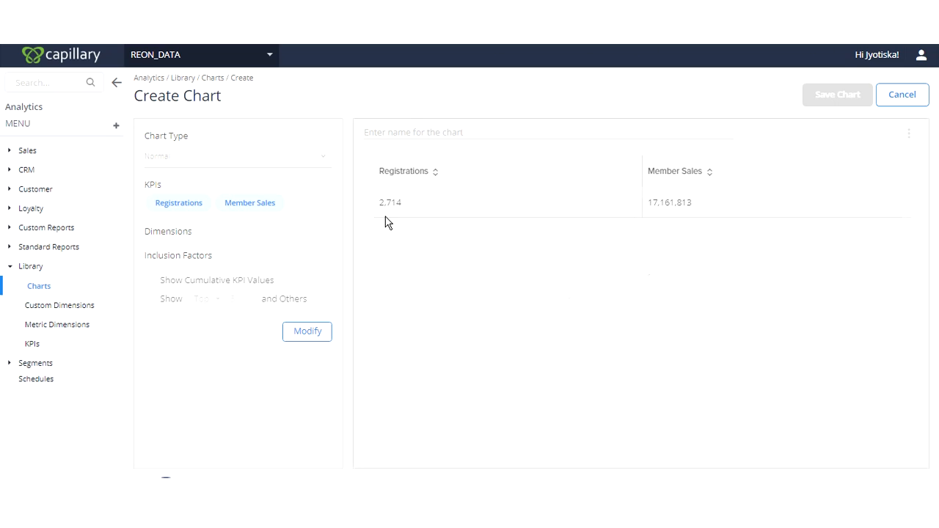
pyautogui.moveTo(379, 212); pyautogui.dragTo(413, 198)
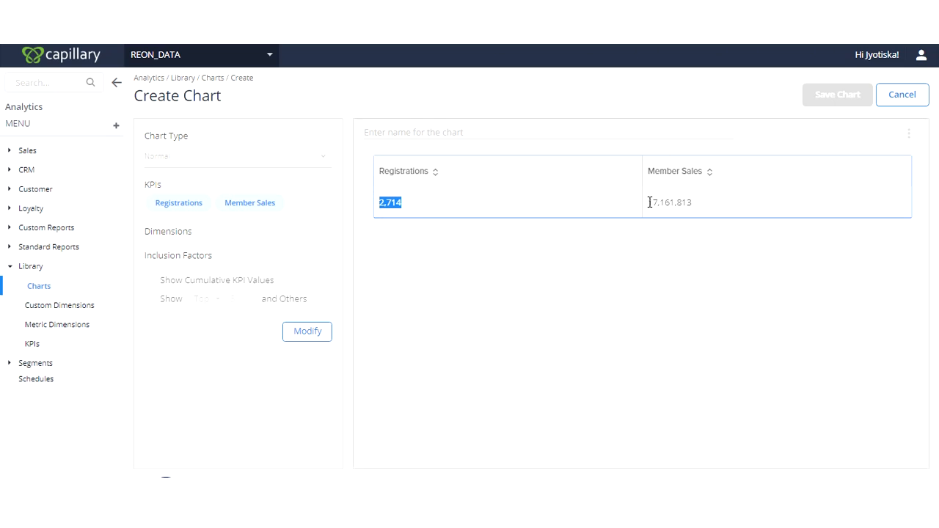
pyautogui.click(689, 264)
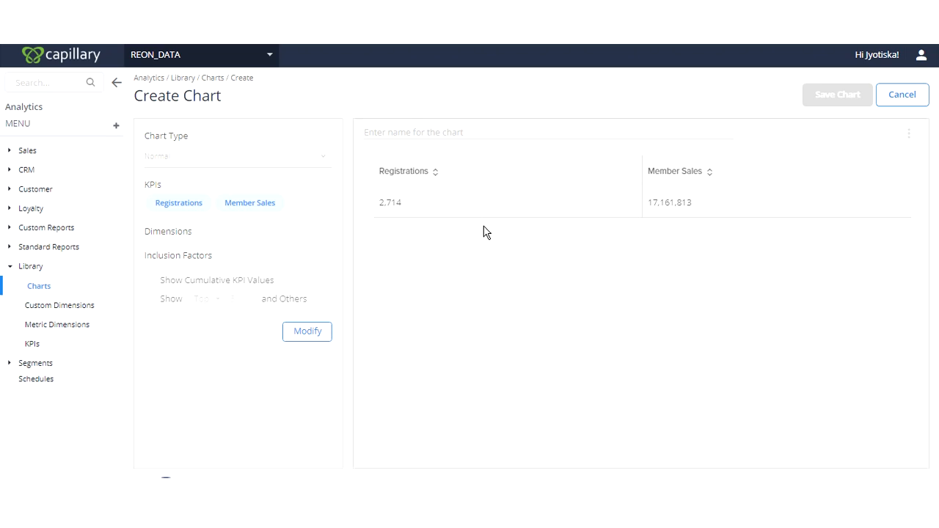
pyautogui.click(553, 133)
# - Modify the chart's setup to include month from the Date group as a dimension
pyautogui.click(307, 331)
pyautogui.click(182, 275)
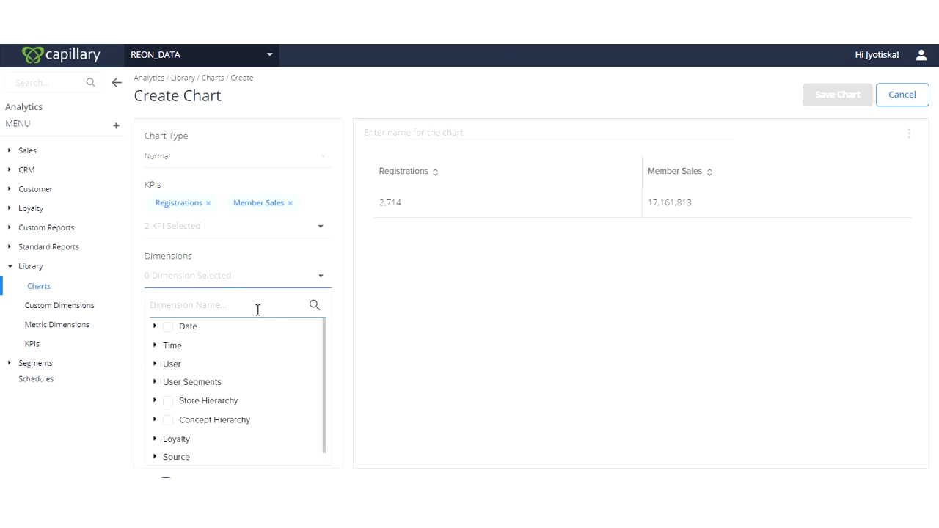
pyautogui.click(257, 310)
pyautogui.click(154, 326)
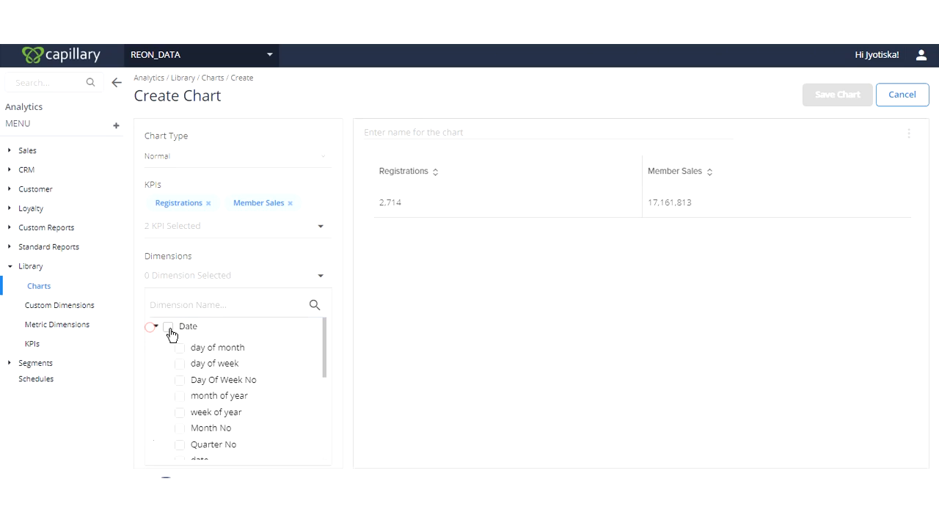
pyautogui.scroll(-1, 184, 436)
pyautogui.click(180, 410)
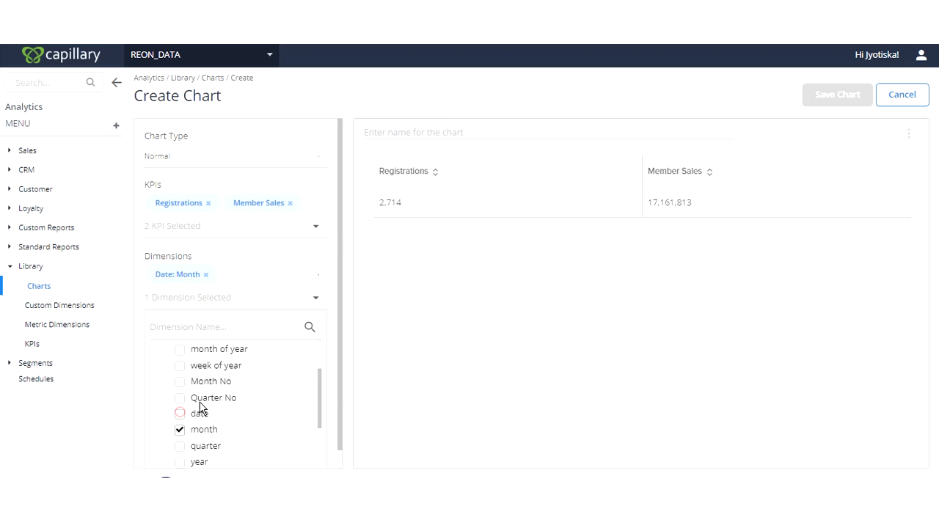
pyautogui.scroll(1, 198, 402)
pyautogui.scroll(2, 196, 396)
pyautogui.click(154, 348)
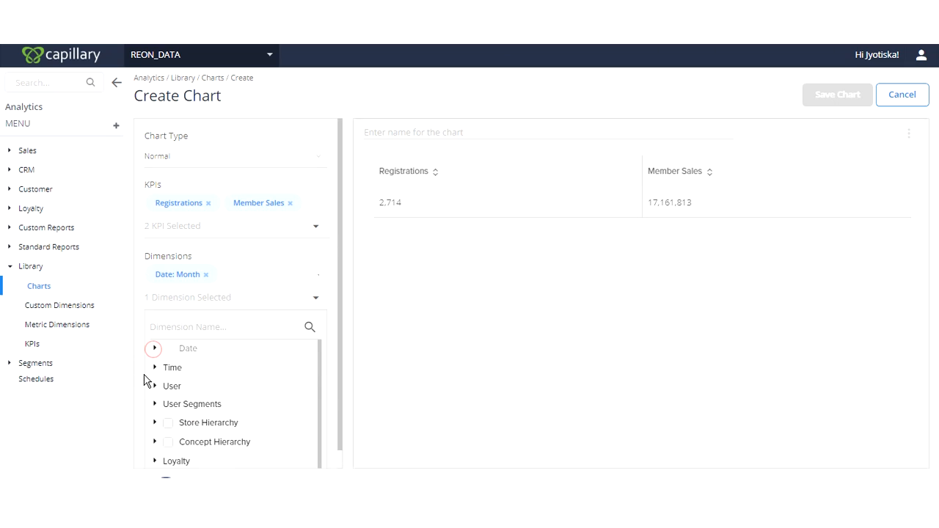
# - Add store name from the Store Hierarchy as a second dimension and apply the changed chart setup
pyautogui.click(154, 422)
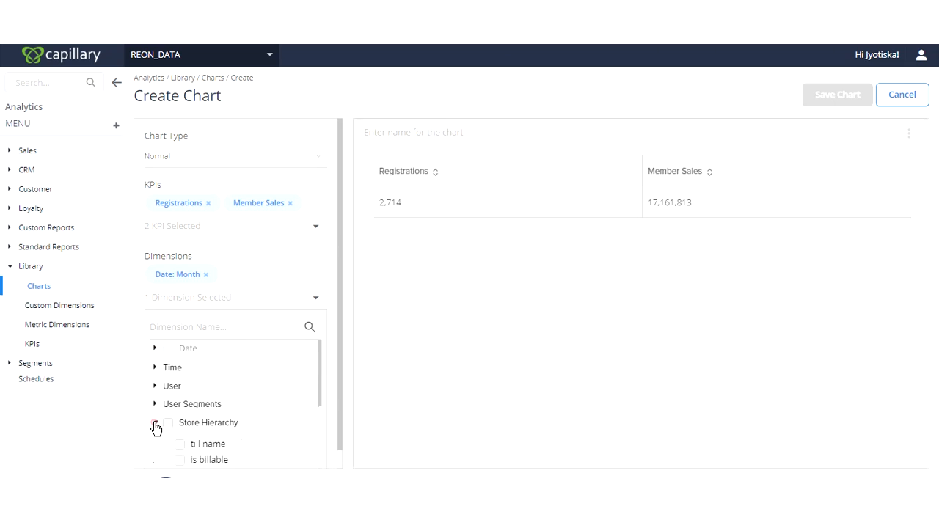
pyautogui.scroll(-1, 190, 411)
pyautogui.click(180, 424)
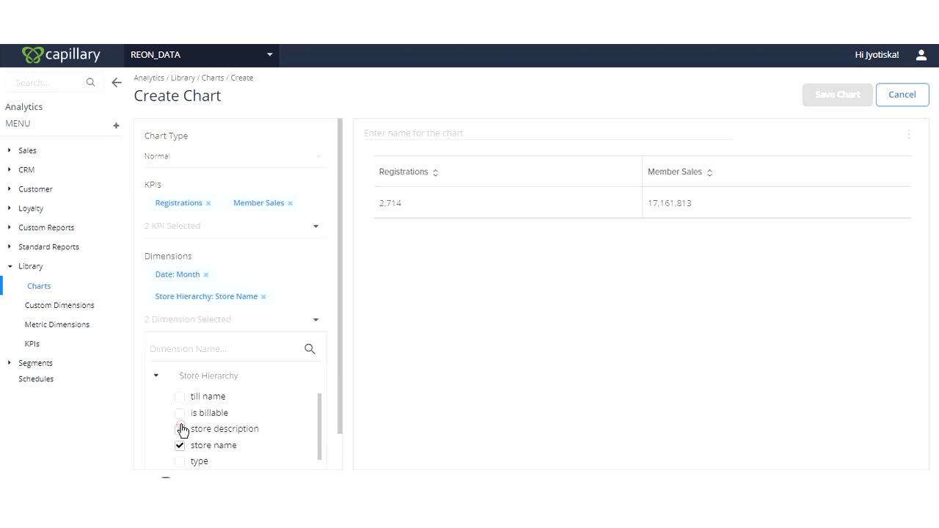
pyautogui.click(338, 365)
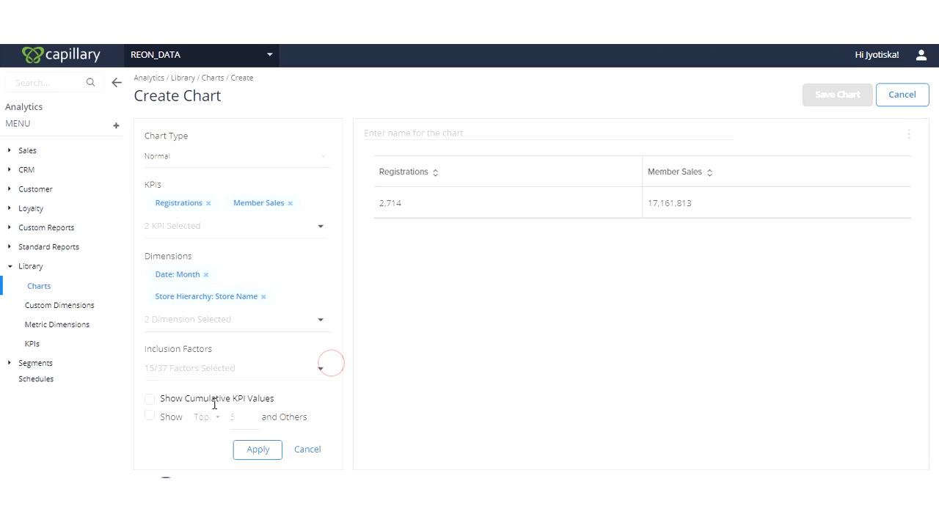
pyautogui.click(257, 450)
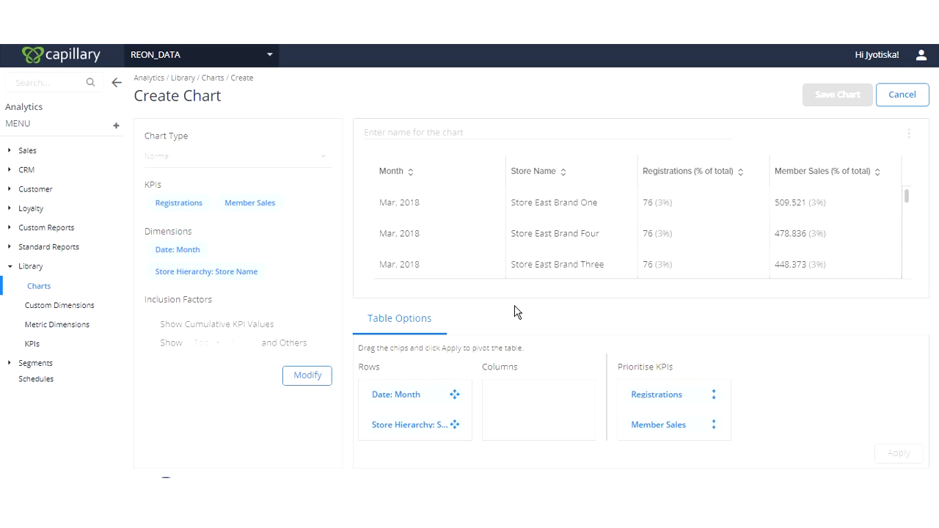
# - Name the chart "Demo Chart For Reon Training" and save it
pyautogui.click(387, 130)
pyautogui.write('Demo Chart For Reon Training')
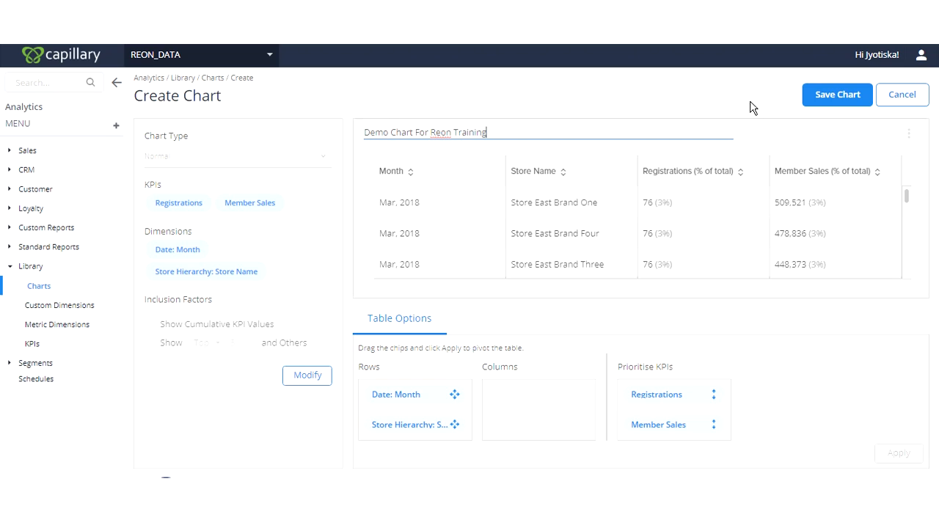
pyautogui.click(825, 99)
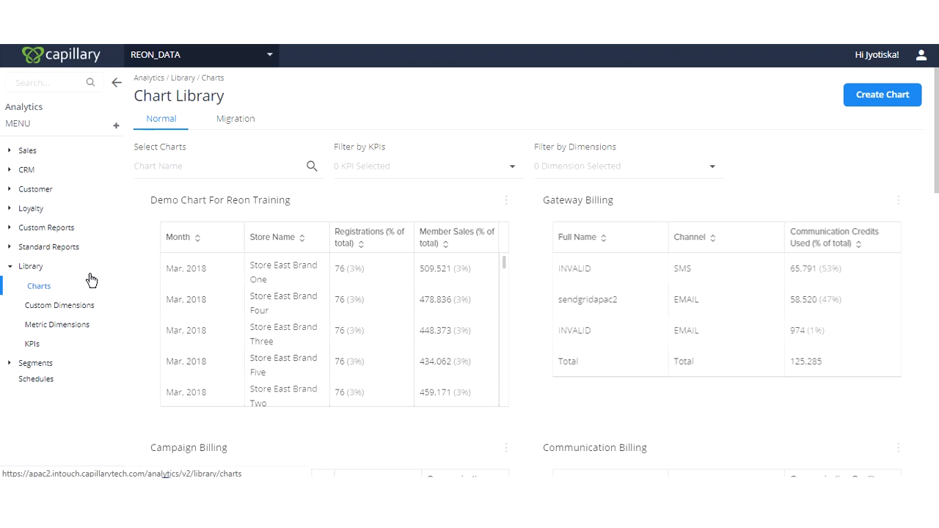
# - Start a new report and name it "Demo Report For Reon"
pyautogui.click(117, 128)
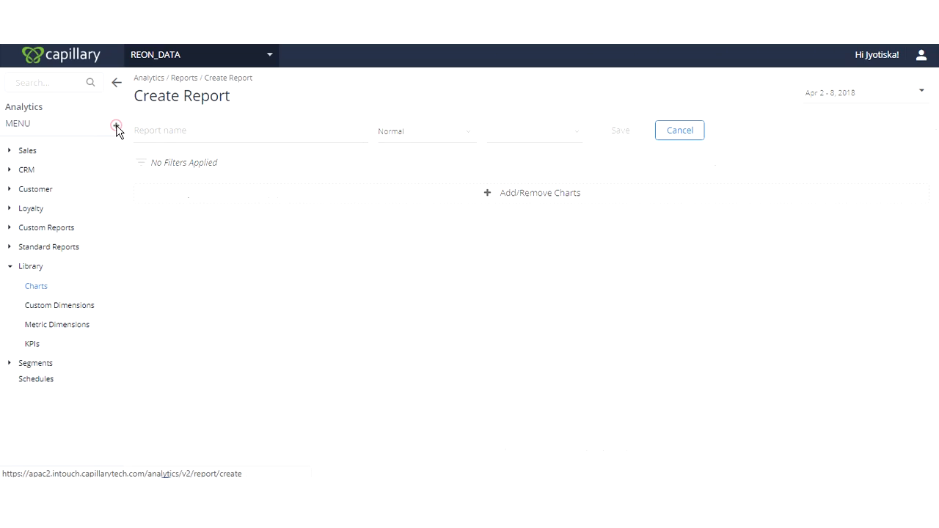
pyautogui.click(199, 139)
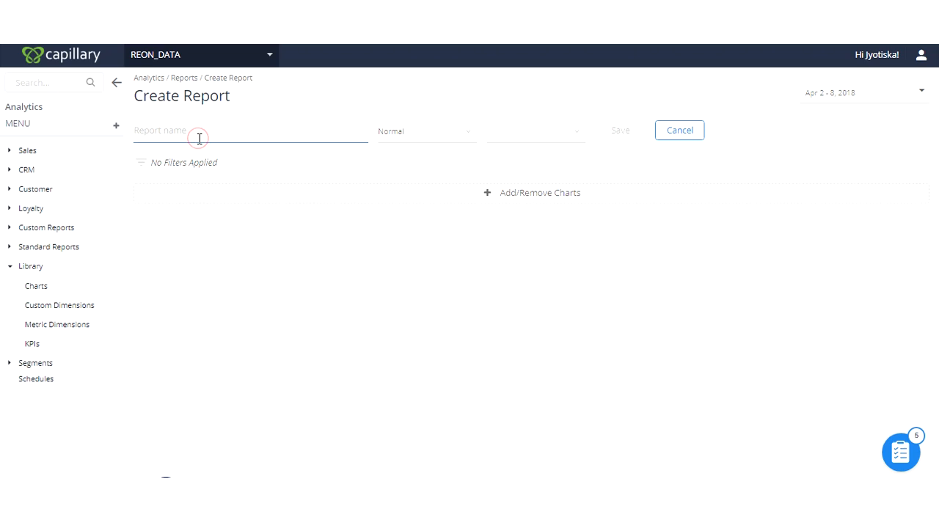
pyautogui.write('Demo Report For Reon')
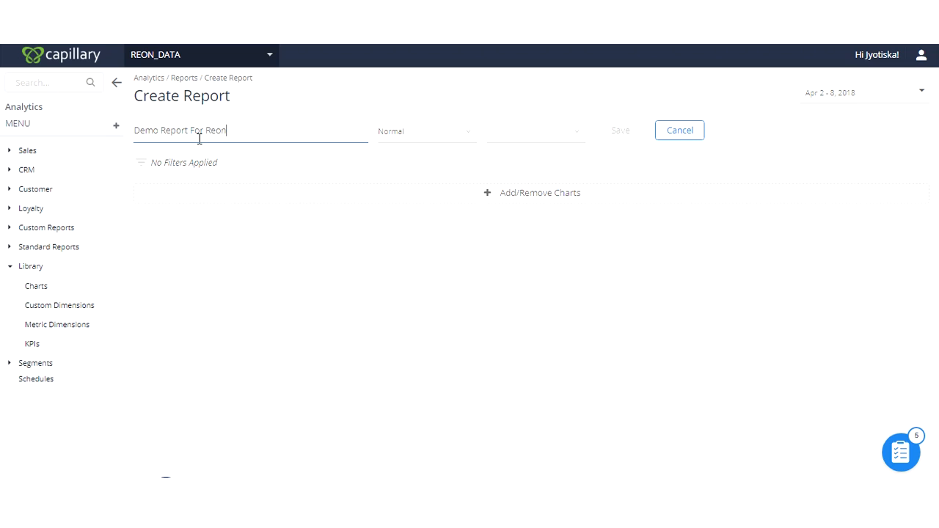
# - Open the chart selection for the report and search the available charts for "demo"
pyautogui.click(540, 199)
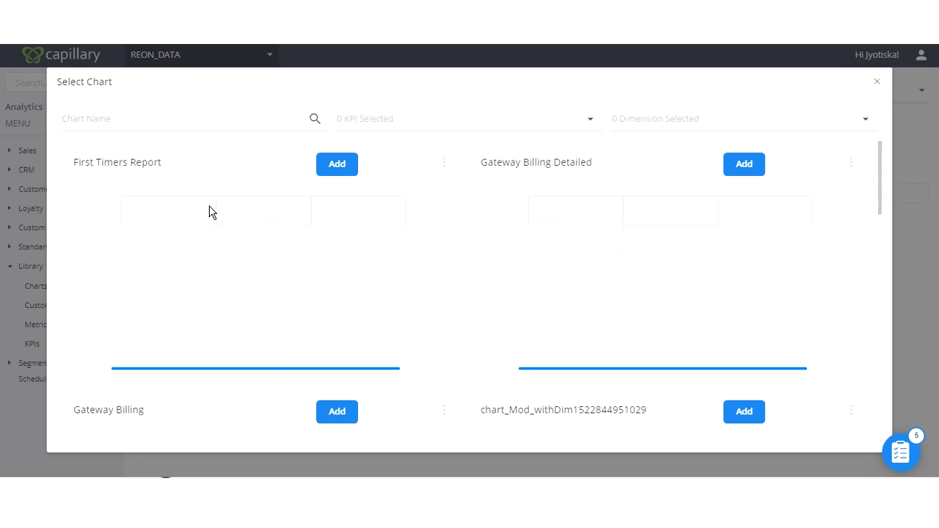
pyautogui.click(193, 116)
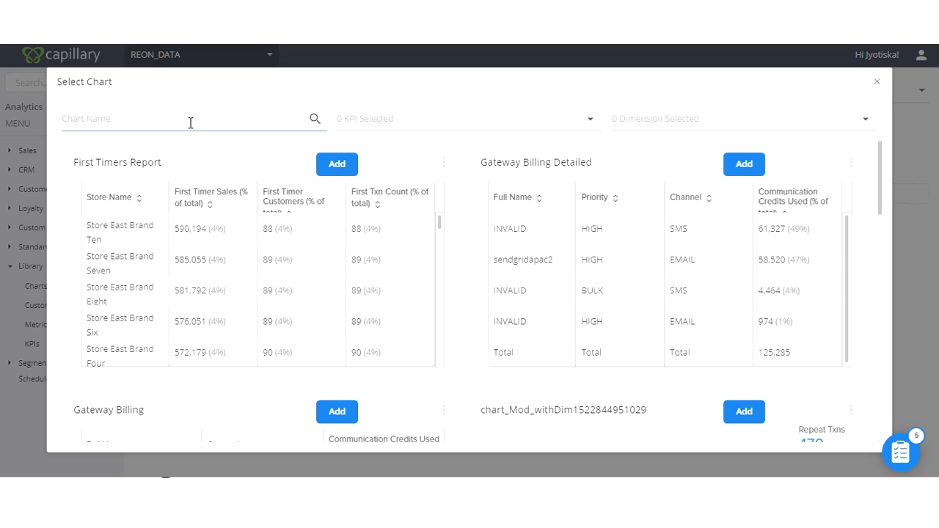
pyautogui.click(190, 122)
pyautogui.write('demo')
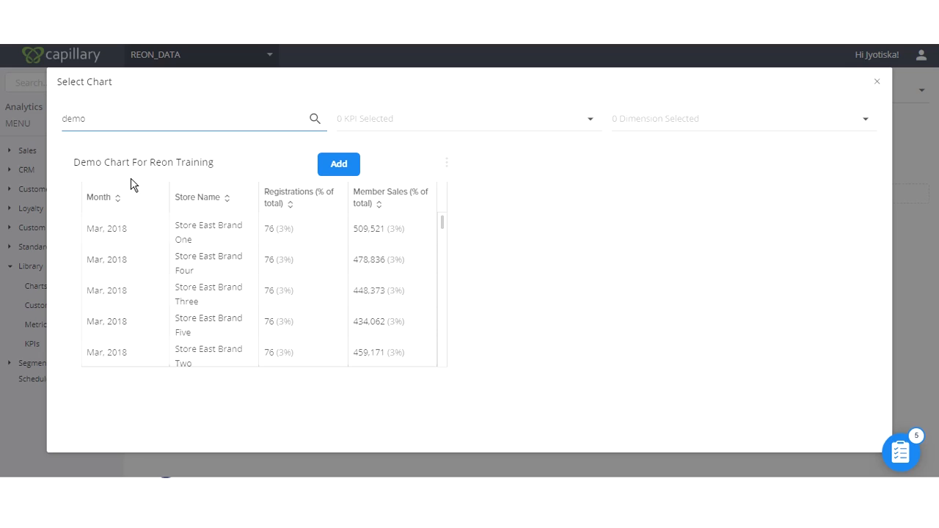
pyautogui.moveTo(73, 163)
pyautogui.mouseDown()
pyautogui.moveTo(103, 164)
pyautogui.moveTo(89, 163)
pyautogui.mouseUp()
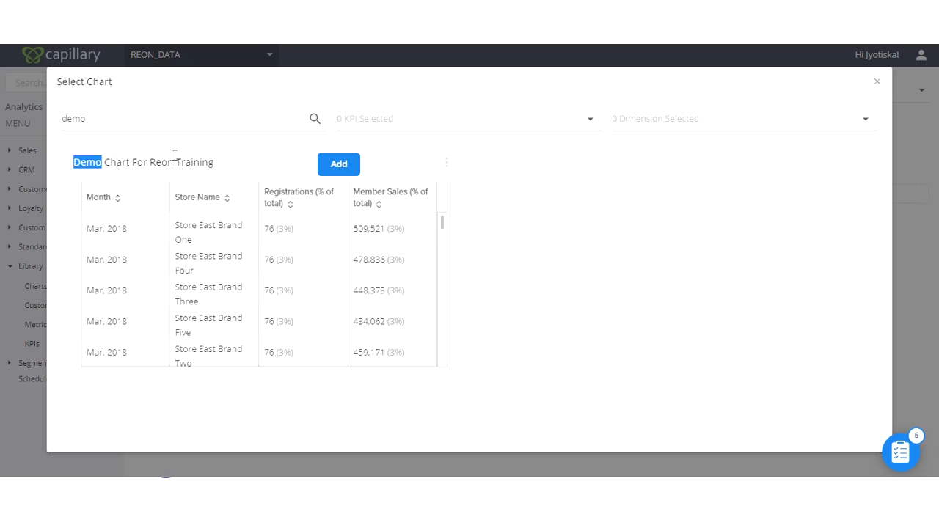
# - Replace the chart name search with a filter on the Customer category's Registrations KPI and browse the matching charts
pyautogui.click(217, 123)
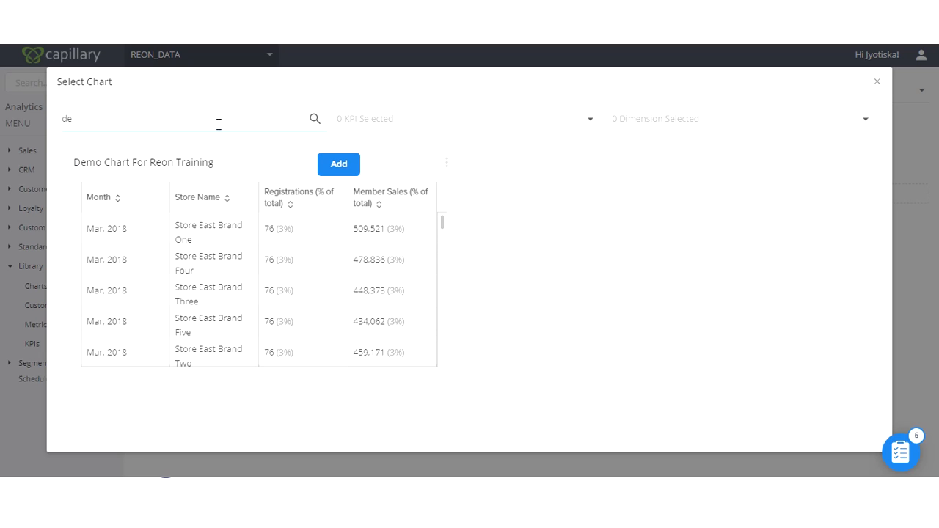
pyautogui.press('BackSpace')
pyautogui.press('BackSpace')
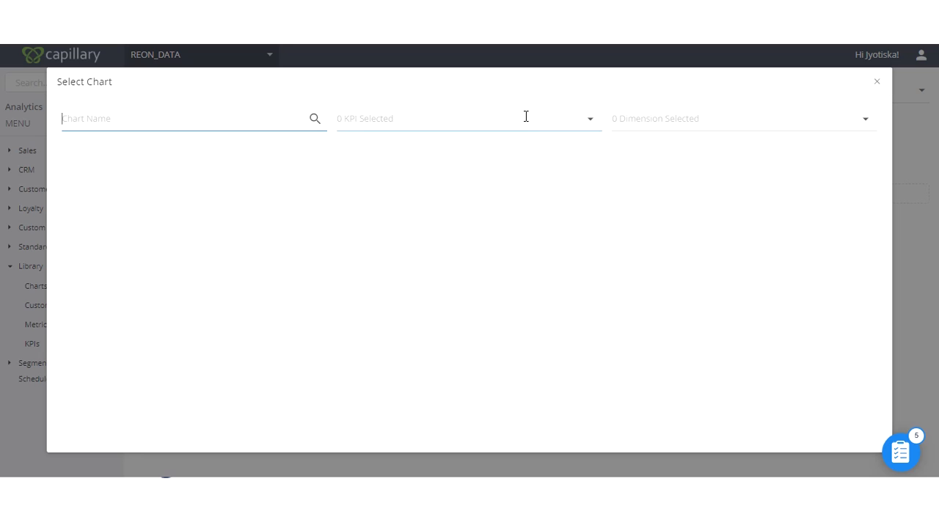
pyautogui.click(369, 119)
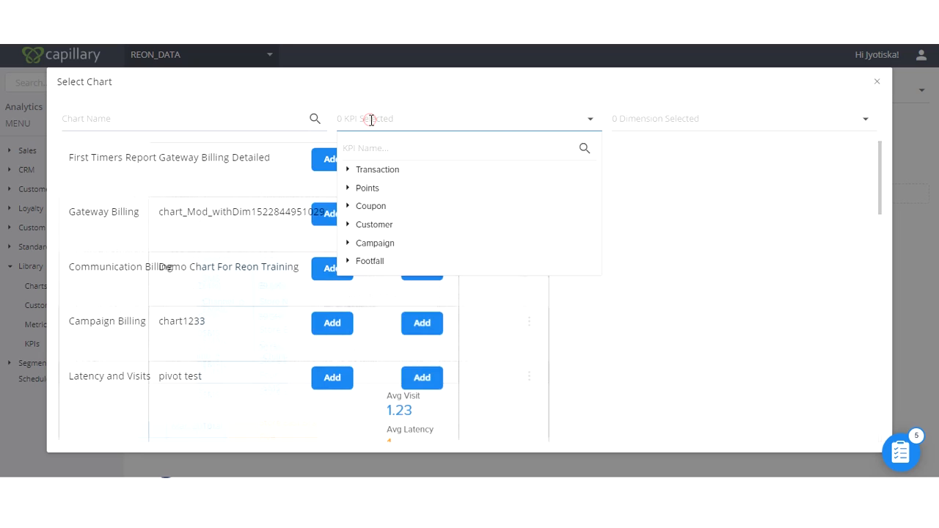
pyautogui.click(385, 148)
pyautogui.write('reg')
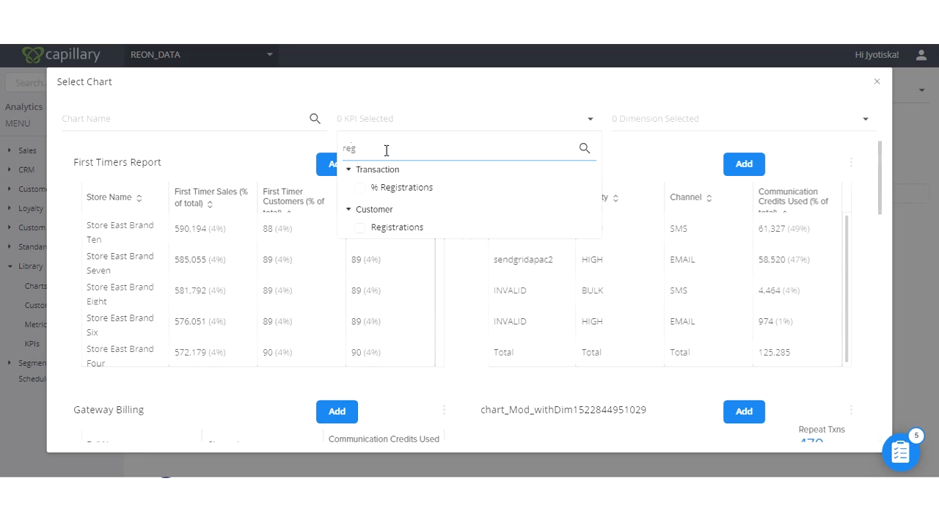
pyautogui.click(359, 228)
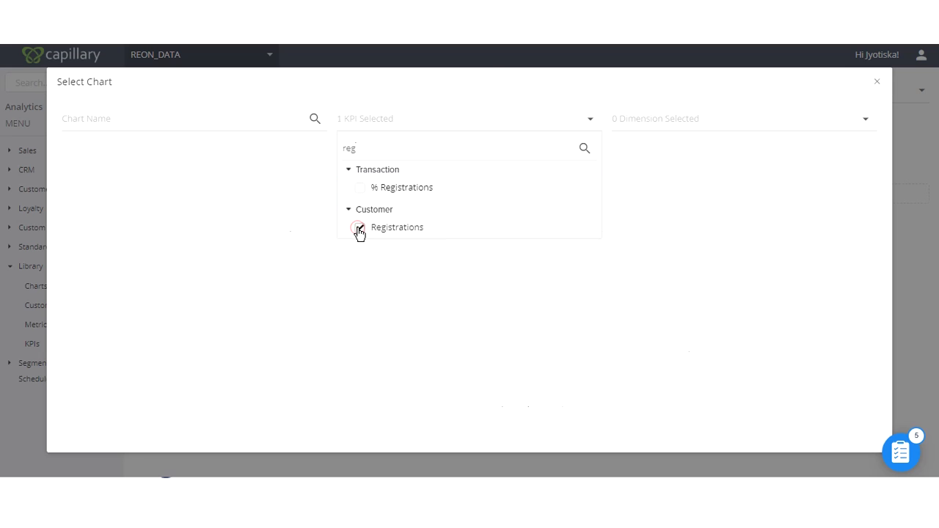
pyautogui.click(430, 100)
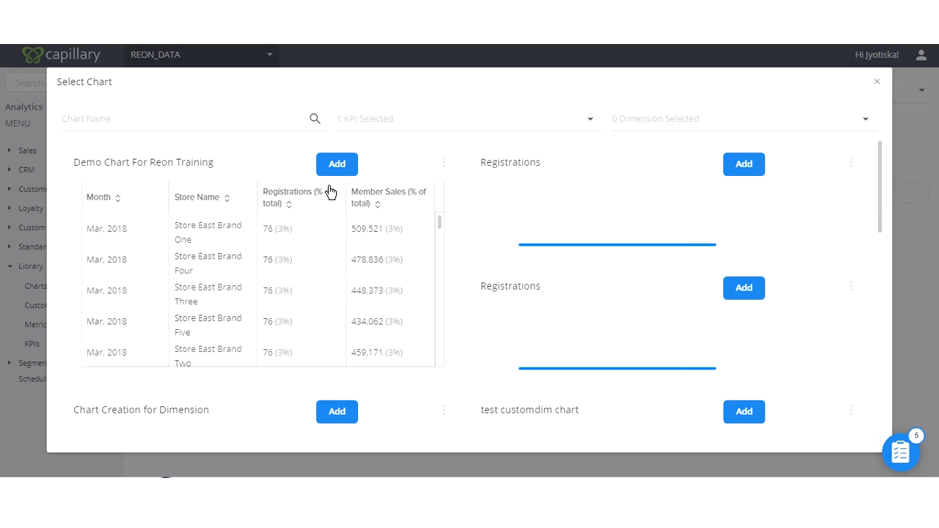
pyautogui.scroll(-3, 568, 213)
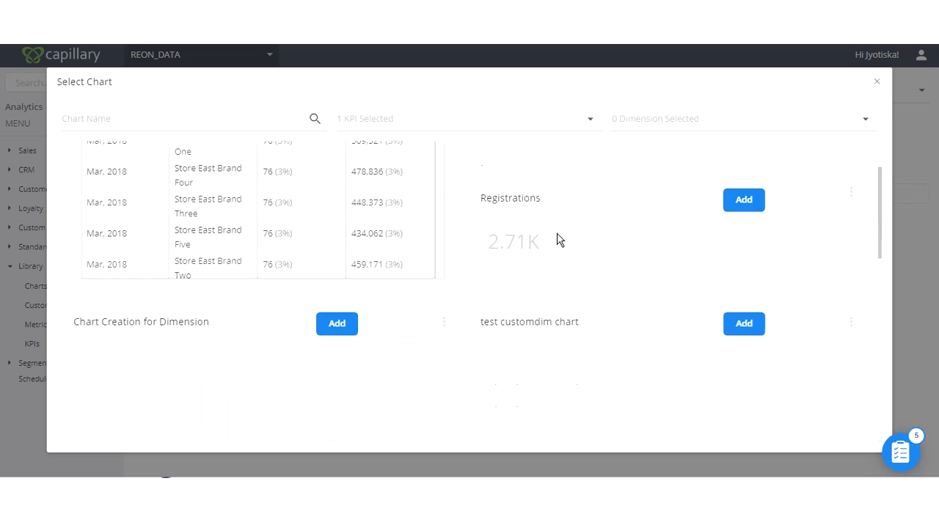
pyautogui.scroll(-2, 562, 256)
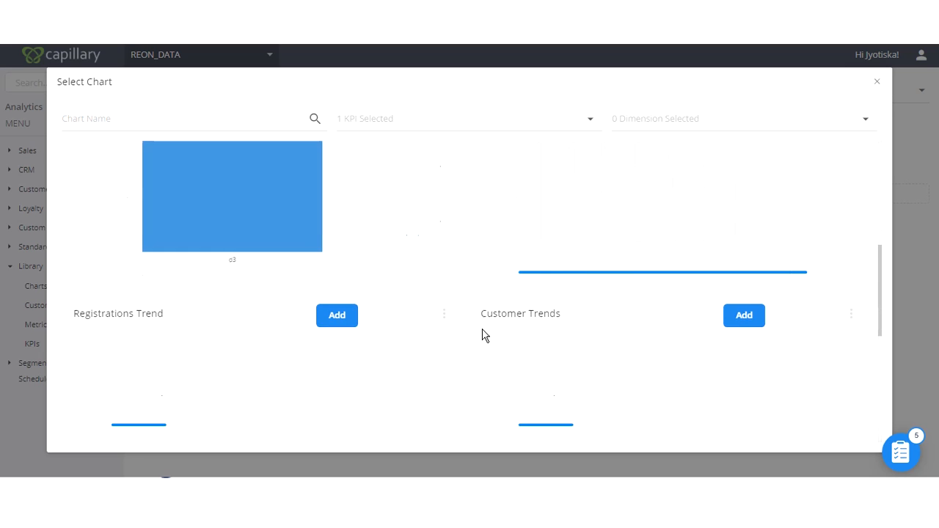
pyautogui.scroll(5, 482, 335)
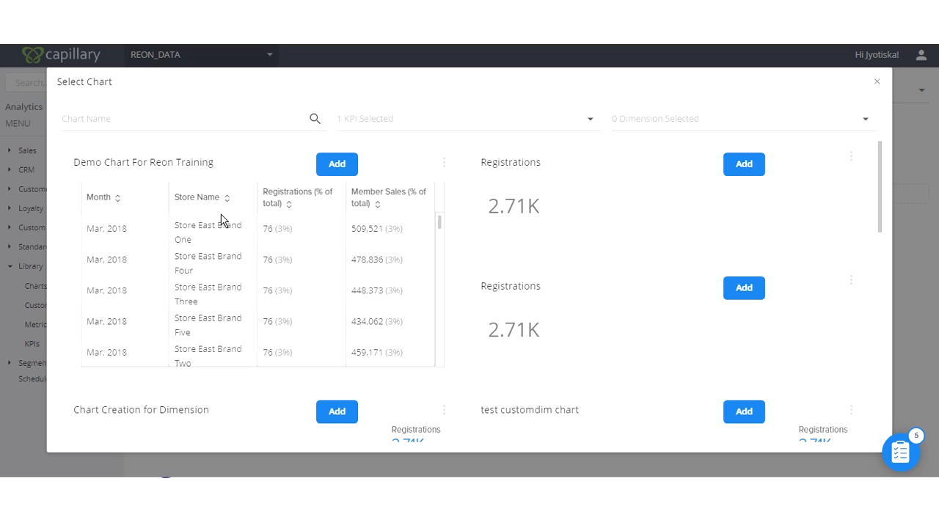
# - Filter the available charts by the store name dimension of the Store Hierarchy
pyautogui.click(641, 116)
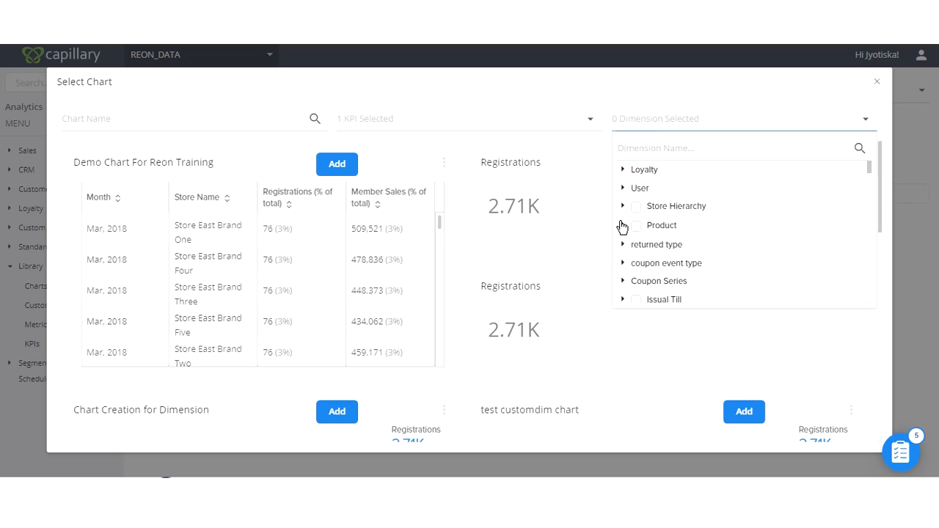
pyautogui.click(622, 207)
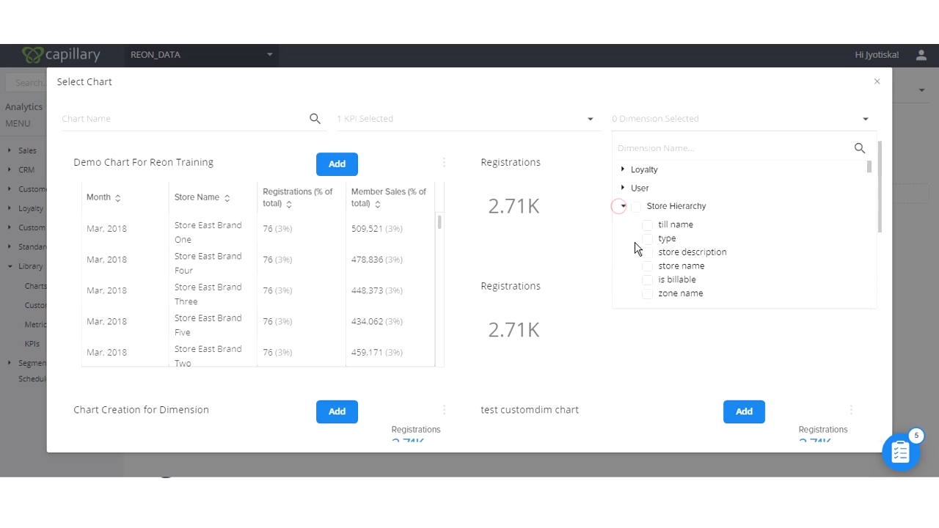
pyautogui.scroll(-2, 636, 249)
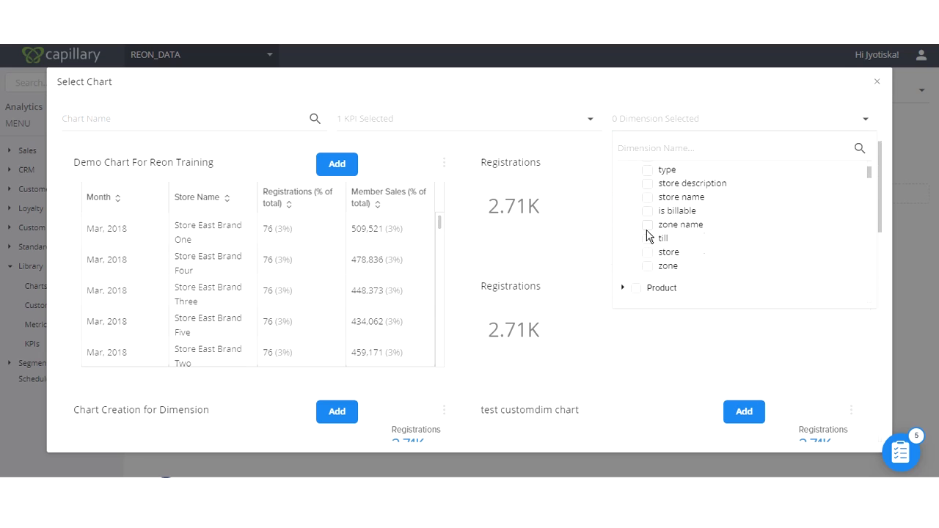
pyautogui.click(646, 199)
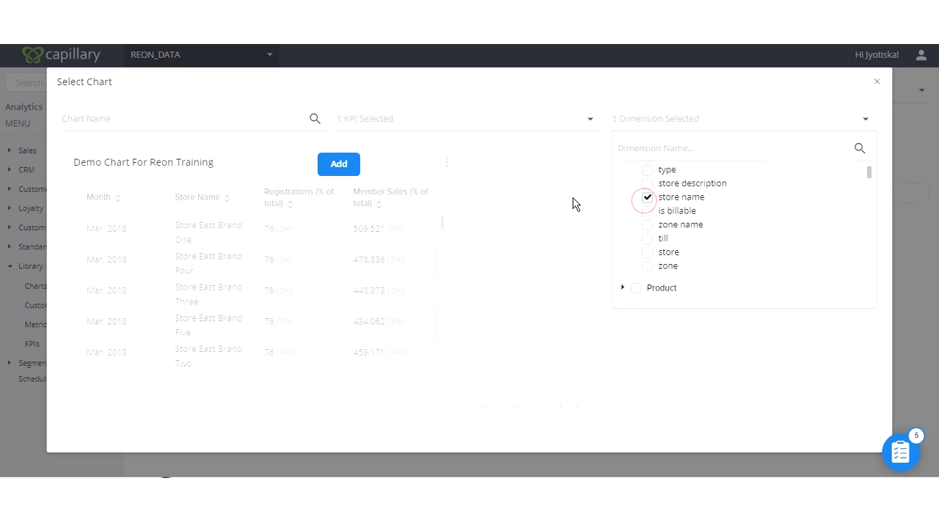
pyautogui.click(490, 154)
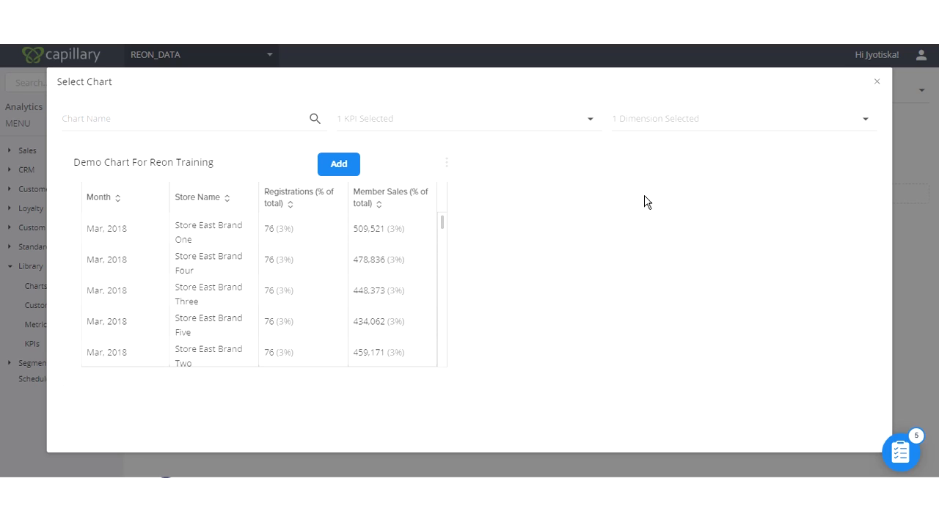
# - Add "Demo Chart For Reon Training" to the report and close the chart selection
pyautogui.click(341, 170)
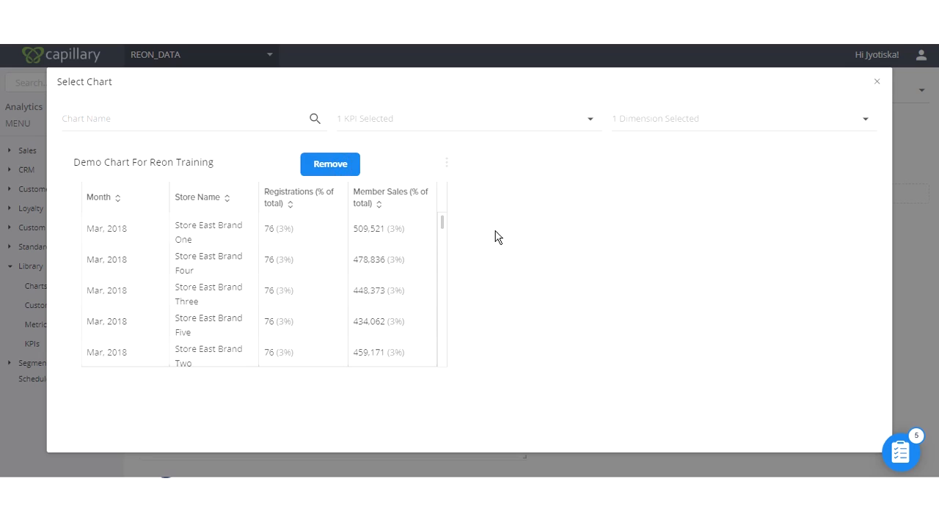
pyautogui.click(877, 81)
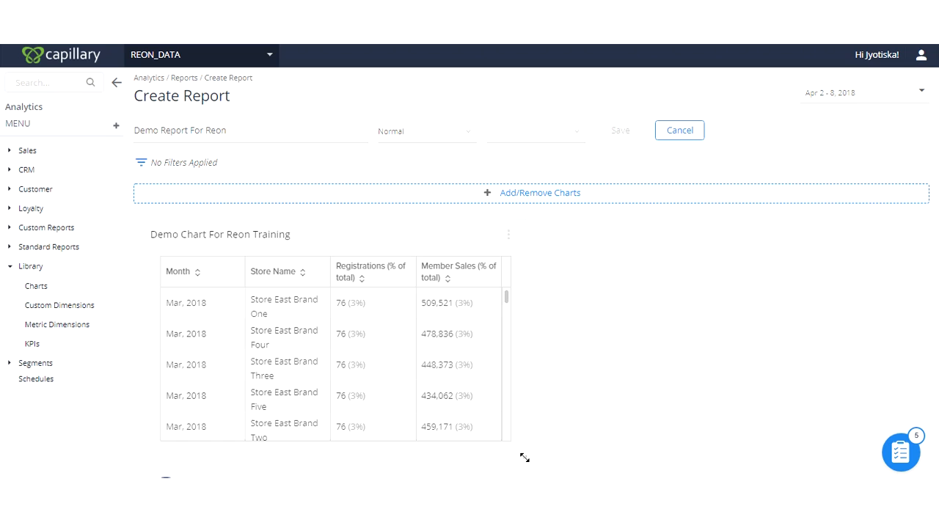
pyautogui.moveTo(526, 457)
pyautogui.mouseDown()
pyautogui.moveTo(905, 406)
pyautogui.moveTo(765, 455)
pyautogui.moveTo(448, 471)
pyautogui.moveTo(528, 465)
pyautogui.mouseUp()
pyautogui.click(690, 277)
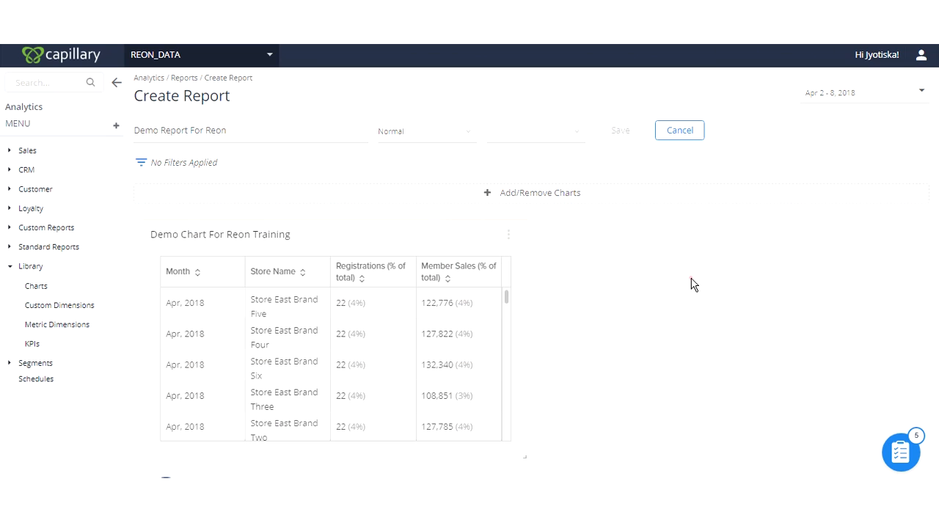
pyautogui.moveTo(382, 239); pyautogui.dragTo(411, 245)
# - Assign the report to the Sales category and save it
pyautogui.click(504, 134)
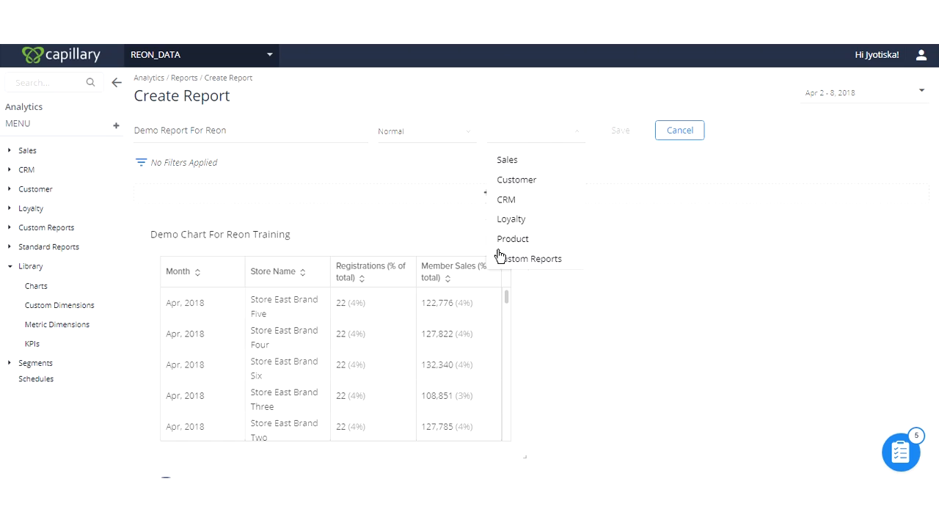
pyautogui.click(511, 167)
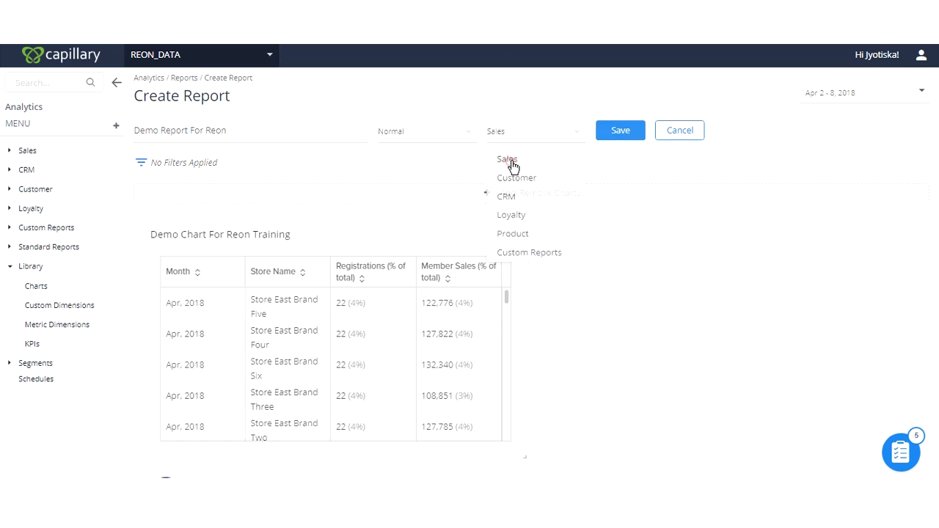
pyautogui.click(615, 134)
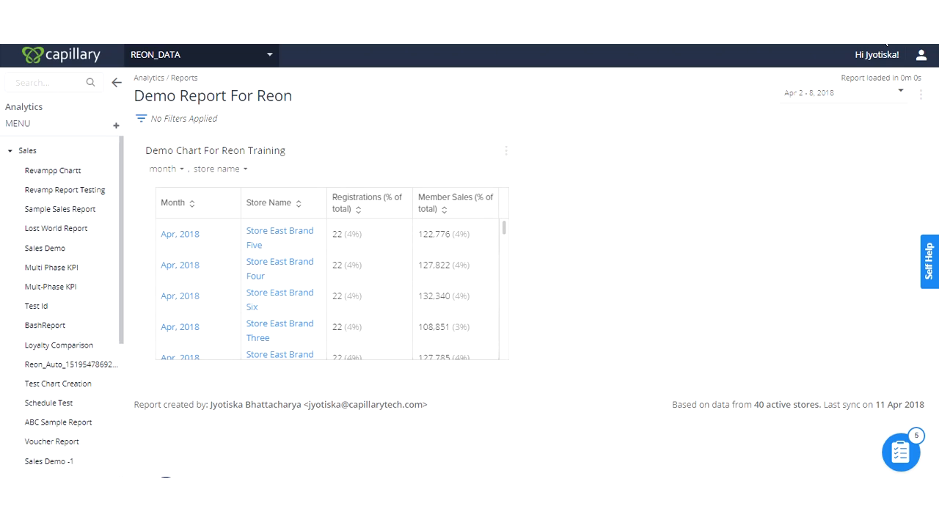
# - Add the Loyalty type dimension to the Demo Chart For Reon Training in the saved report
pyautogui.click(866, 105)
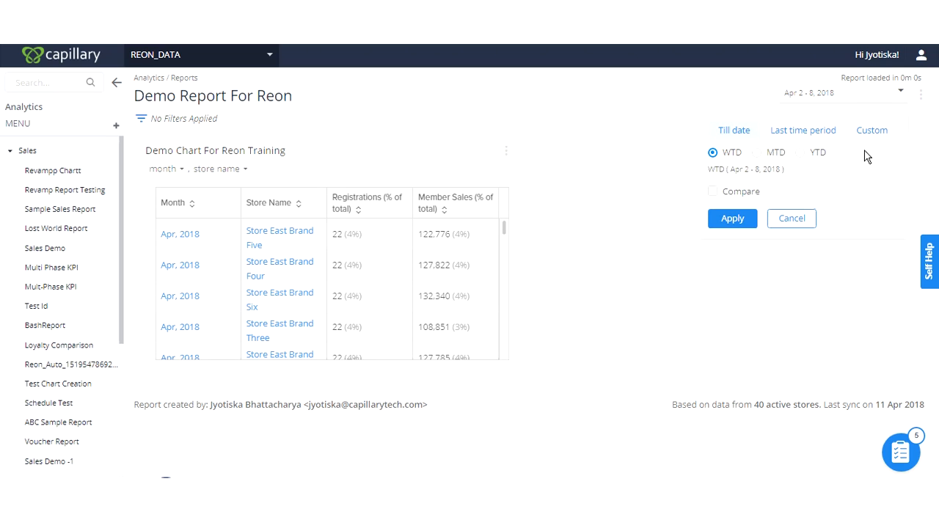
pyautogui.click(603, 117)
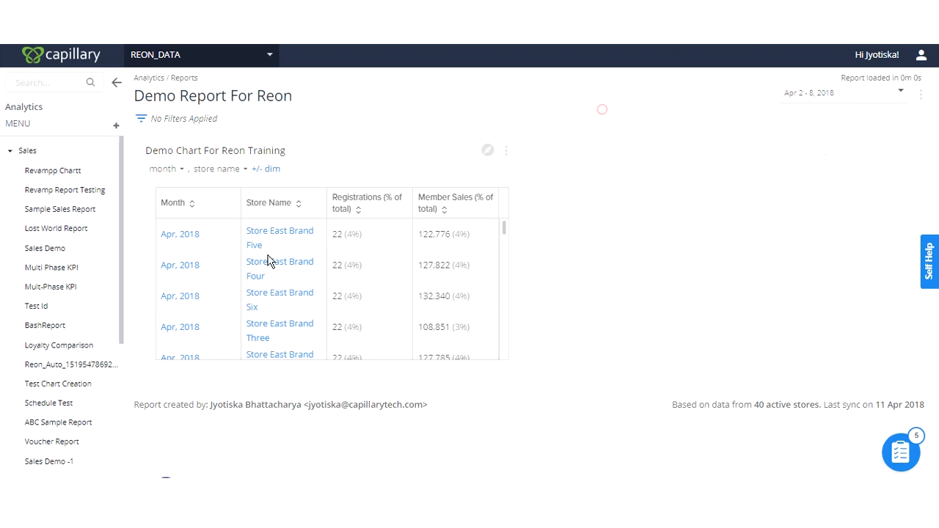
pyautogui.click(272, 170)
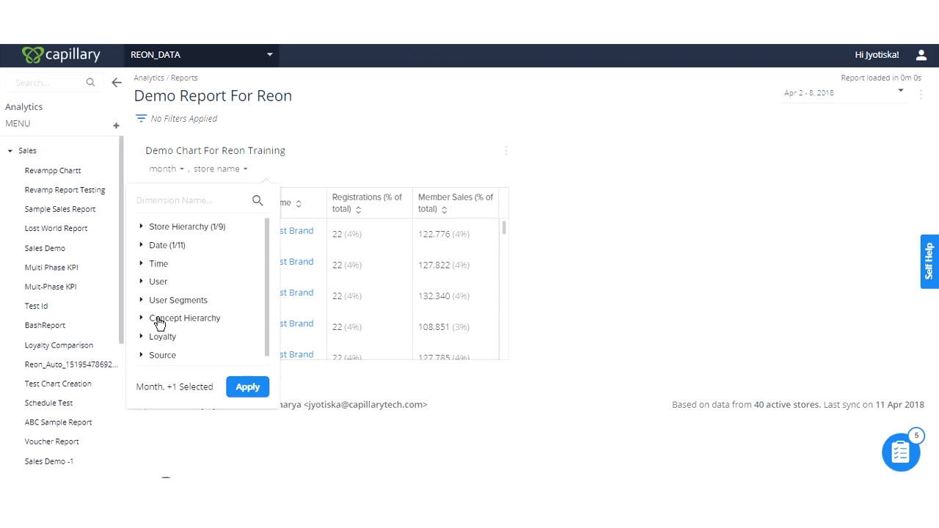
pyautogui.click(161, 339)
pyautogui.scroll(-1, 158, 334)
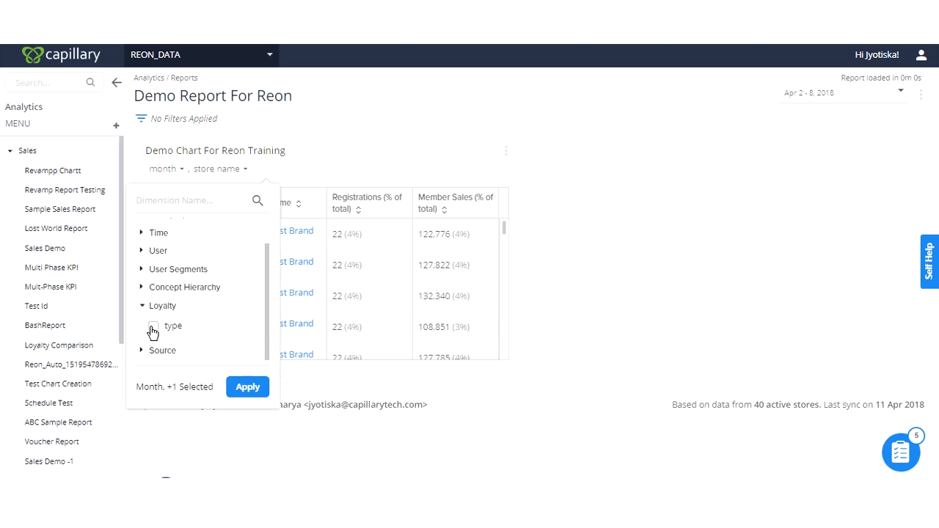
pyautogui.click(153, 326)
pyautogui.click(255, 389)
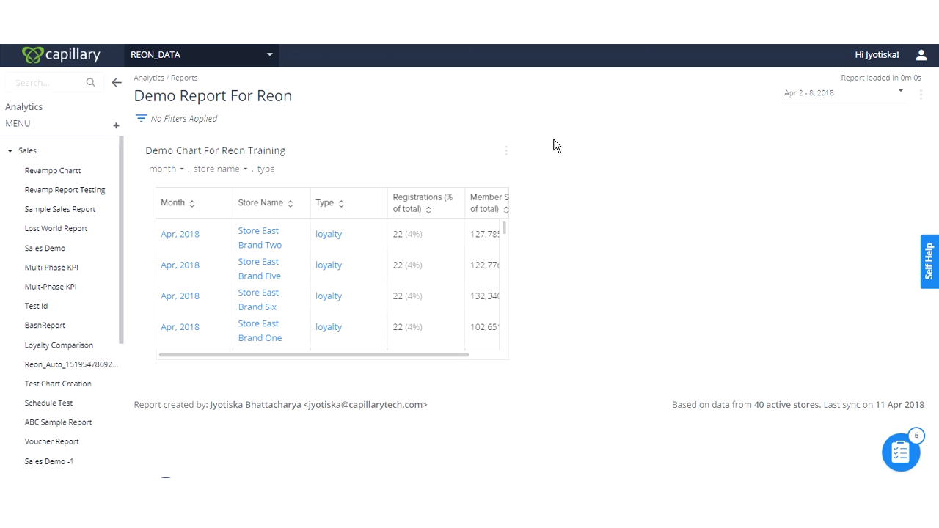
# - Publish the Demo Report For Reon
pyautogui.click(919, 101)
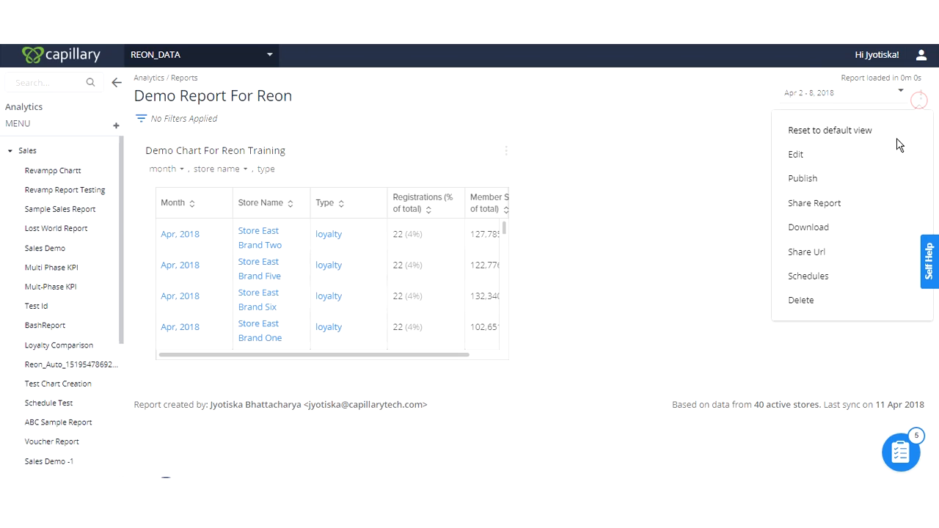
pyautogui.click(800, 183)
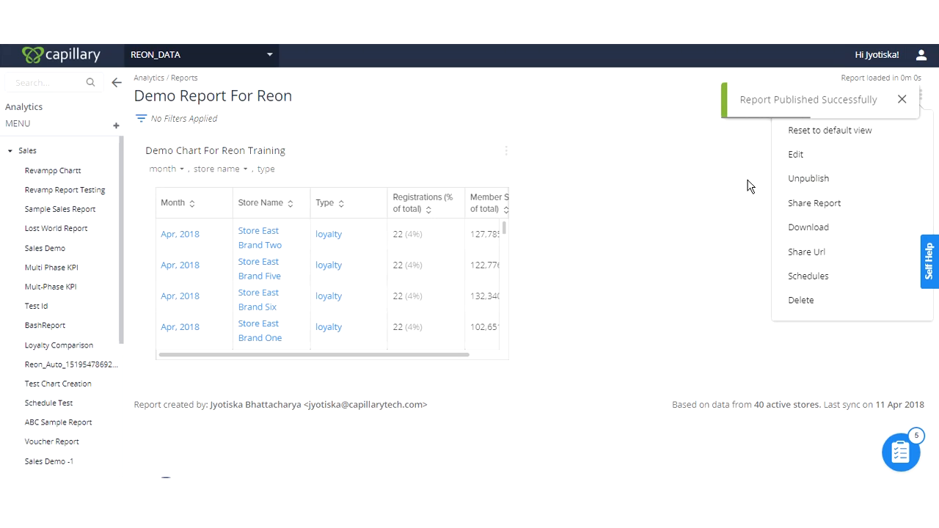
pyautogui.click(558, 107)
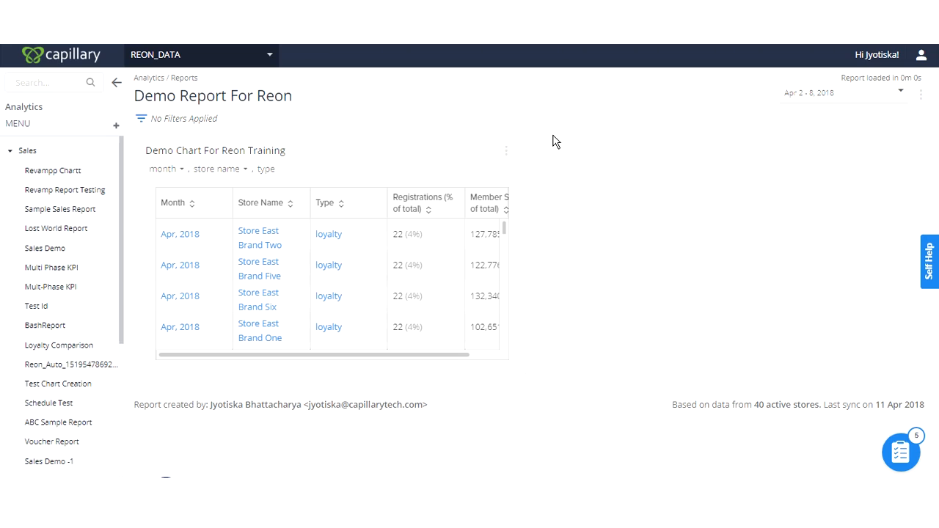
# - Unpublish the Demo Report For Reon and check its available report actions
pyautogui.click(920, 97)
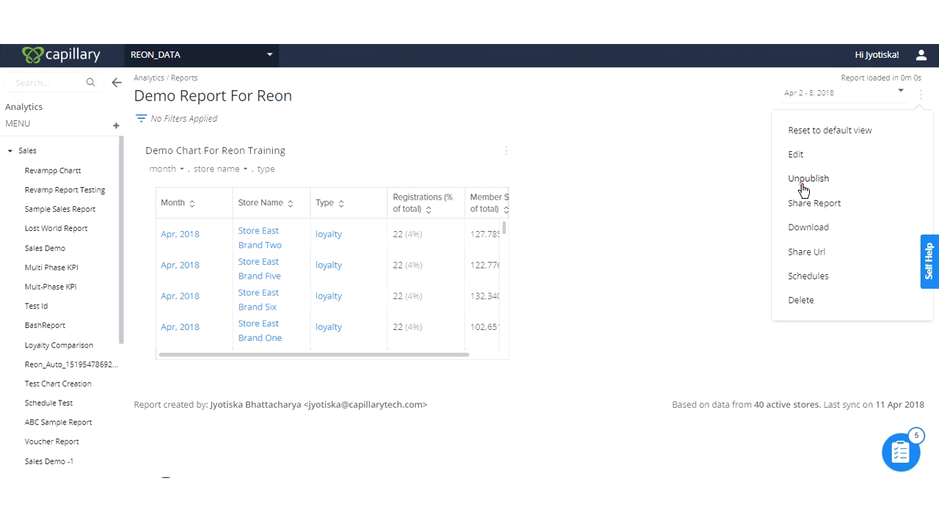
pyautogui.click(803, 181)
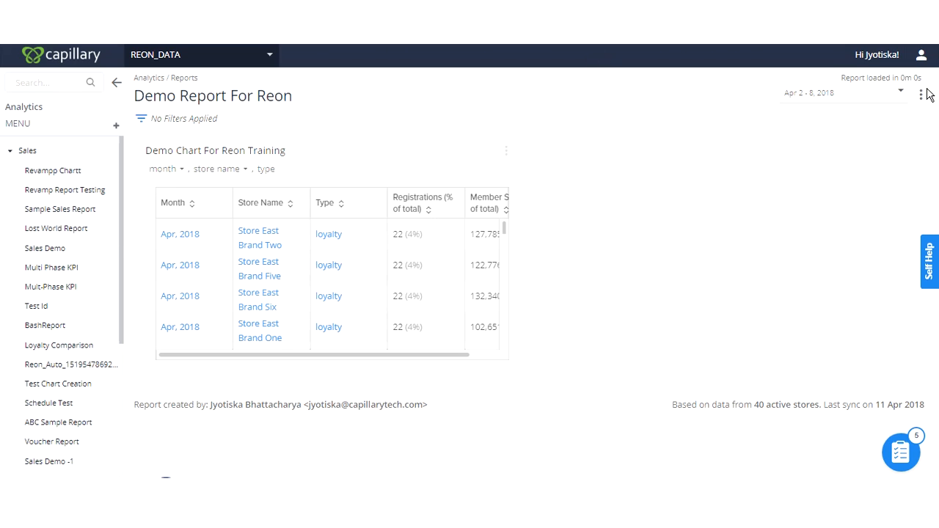
pyautogui.click(921, 94)
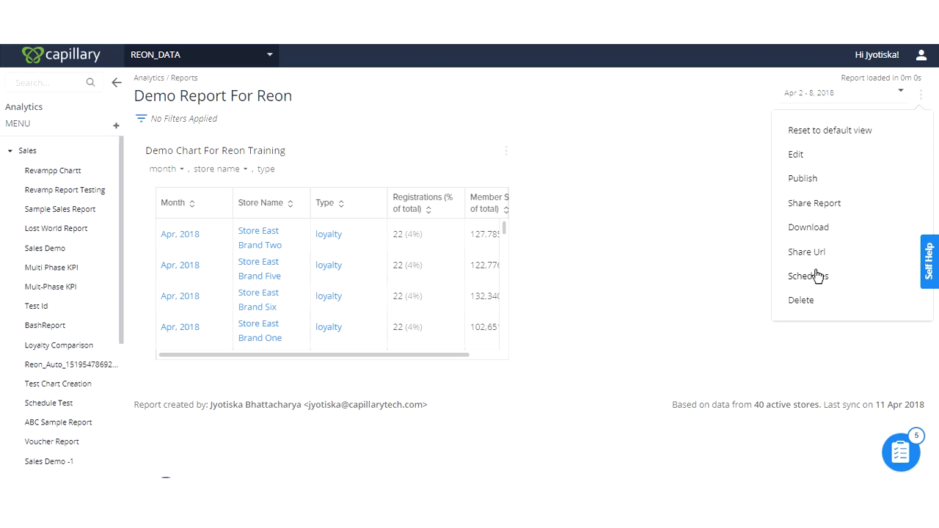
pyautogui.click(553, 139)
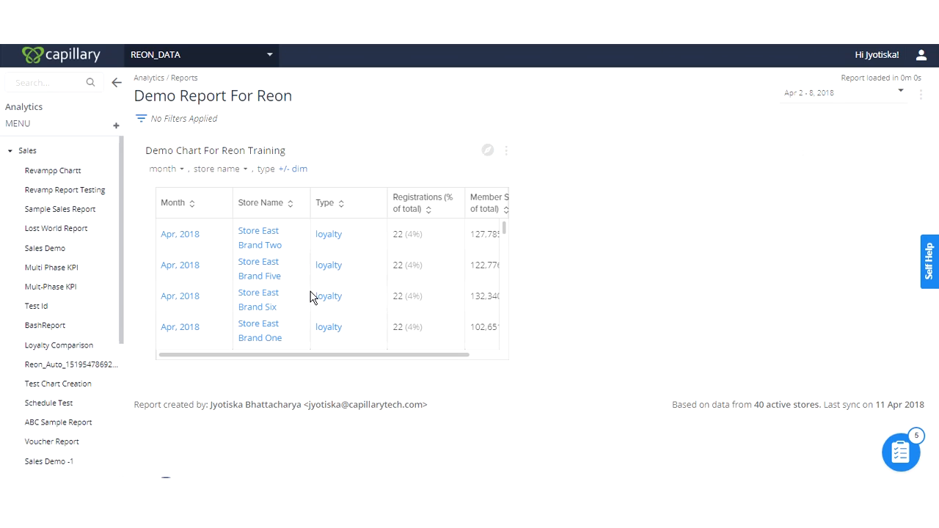
# - Search the reports for "demo" and reopen Demo Report For Reon from the Sales category in the same tab
pyautogui.click(63, 84)
pyautogui.write('dem')
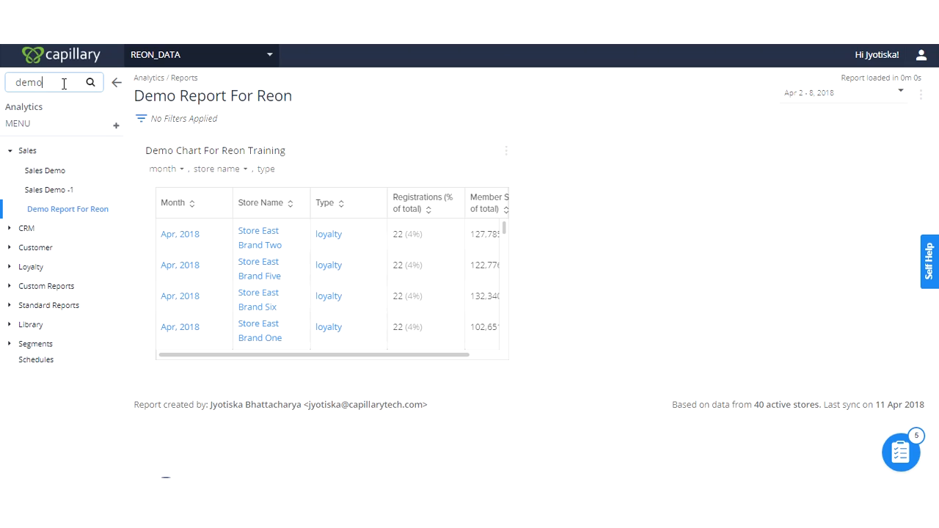
pyautogui.write('o')
pyautogui.click(50, 191)
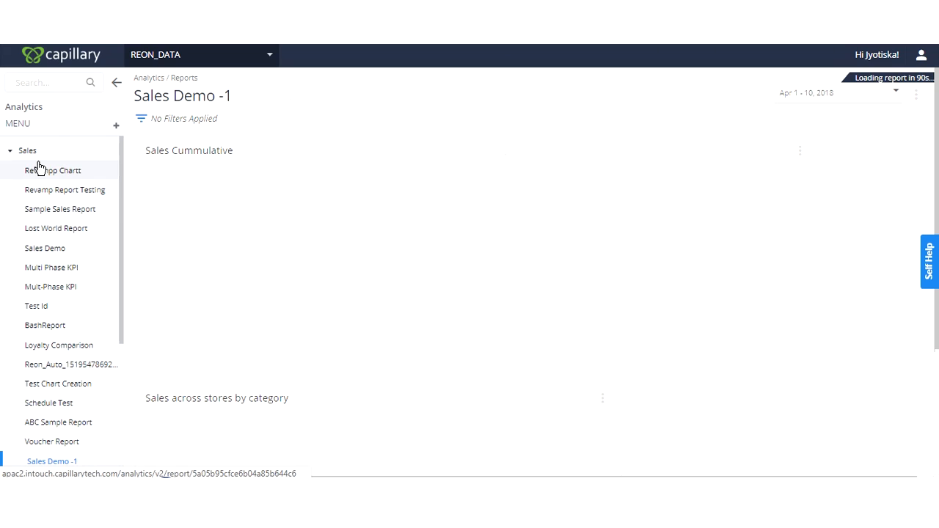
pyautogui.scroll(-3, 54, 433)
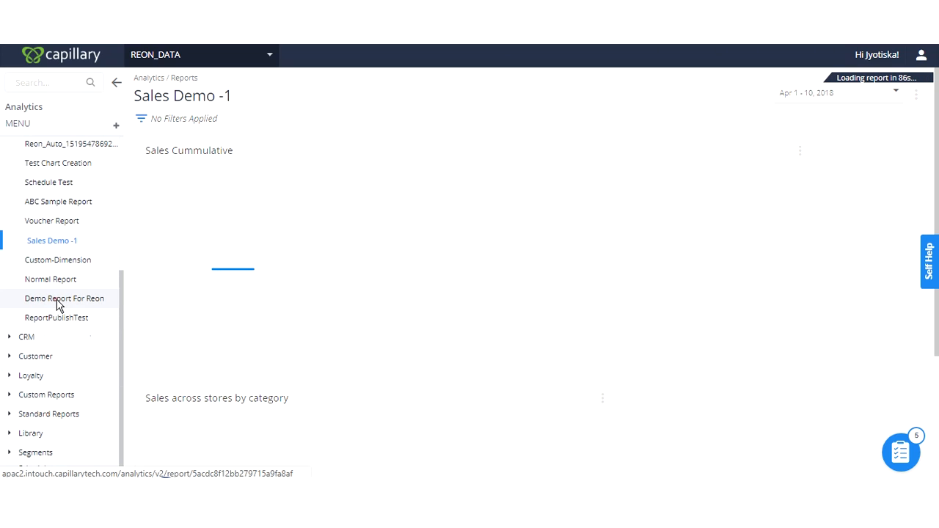
pyautogui.click(57, 301)
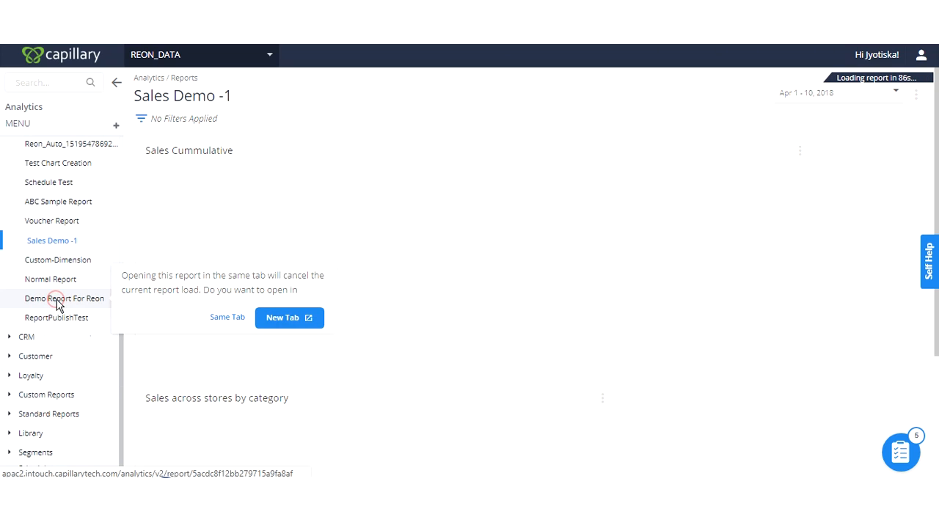
pyautogui.click(238, 320)
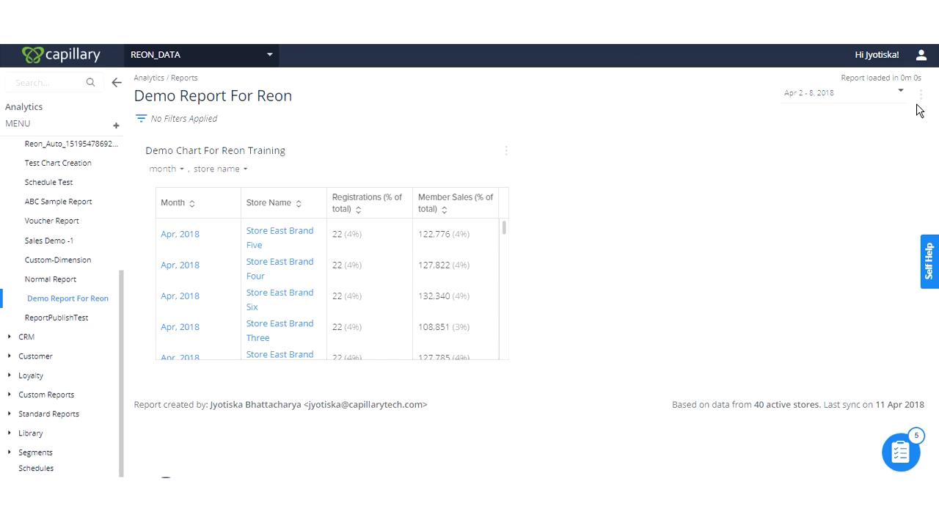
pyautogui.click(921, 95)
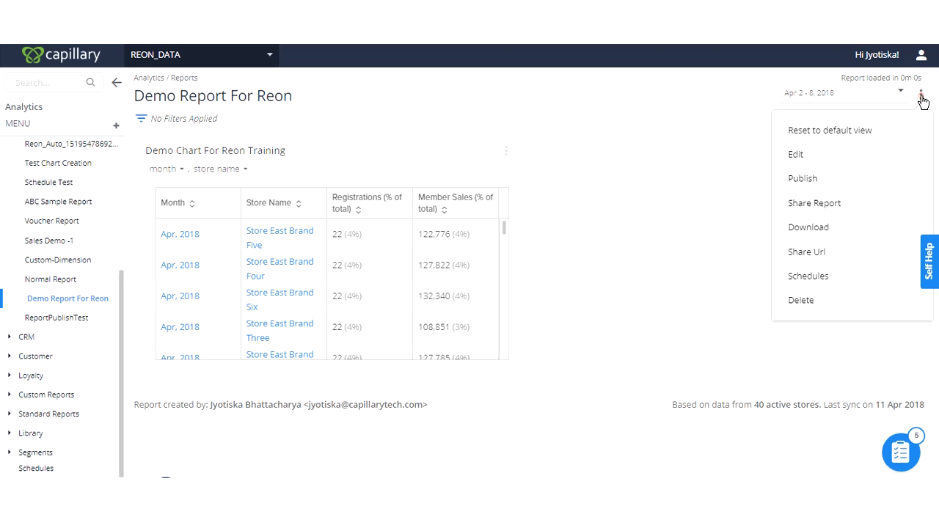
pyautogui.click(821, 163)
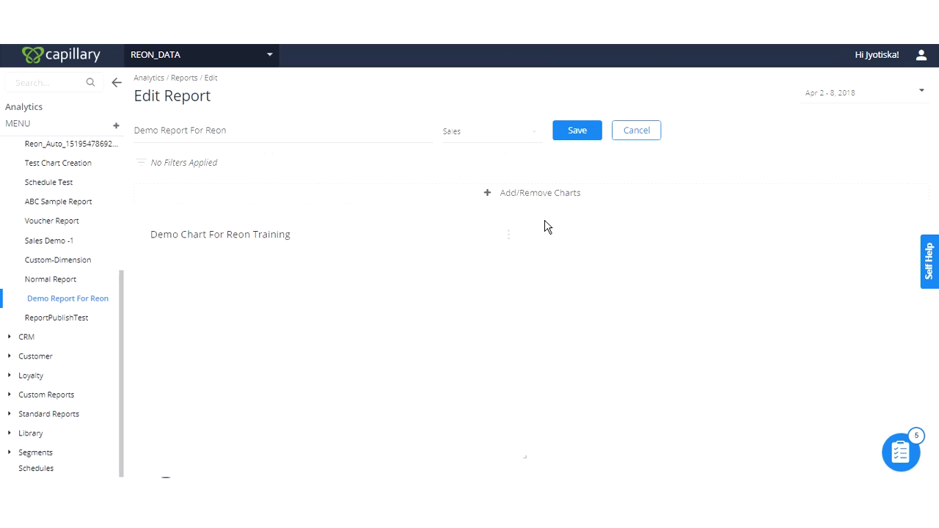
pyautogui.click(551, 198)
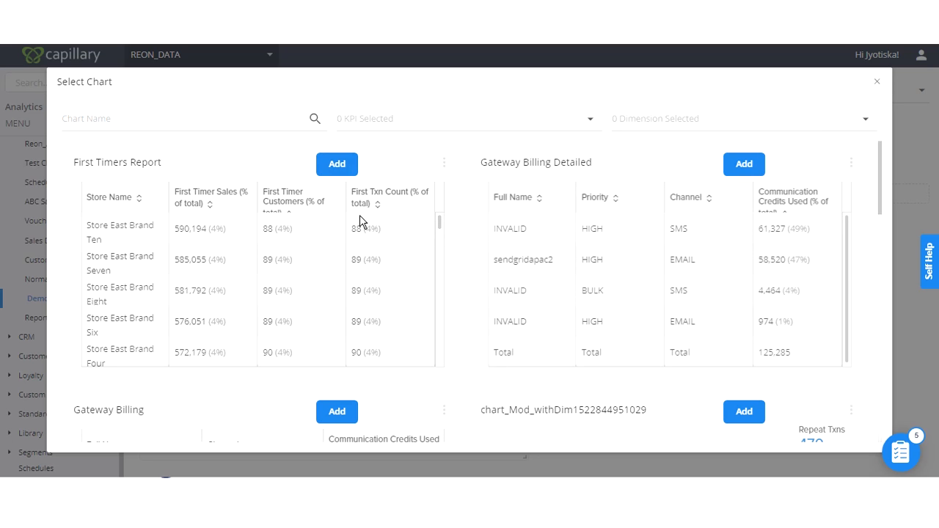
pyautogui.click(337, 169)
pyautogui.scroll(-2, 251, 351)
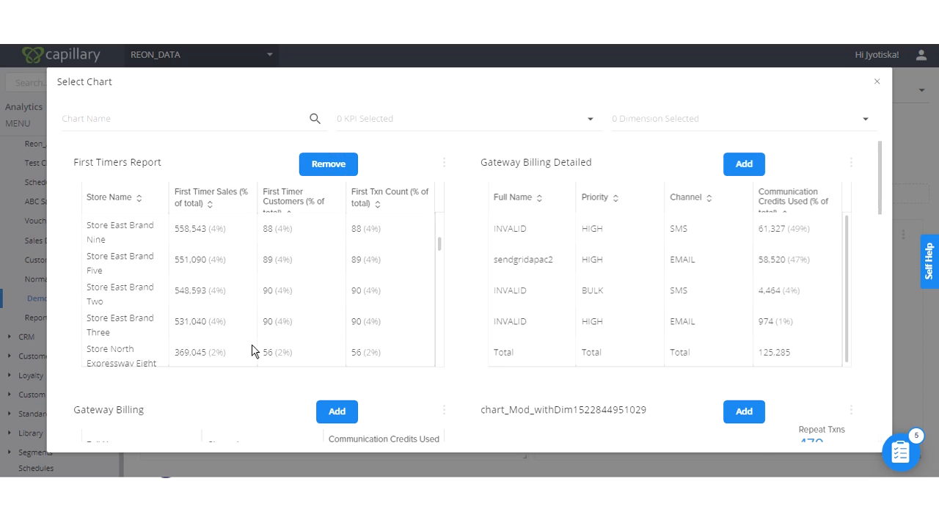
pyautogui.click(744, 412)
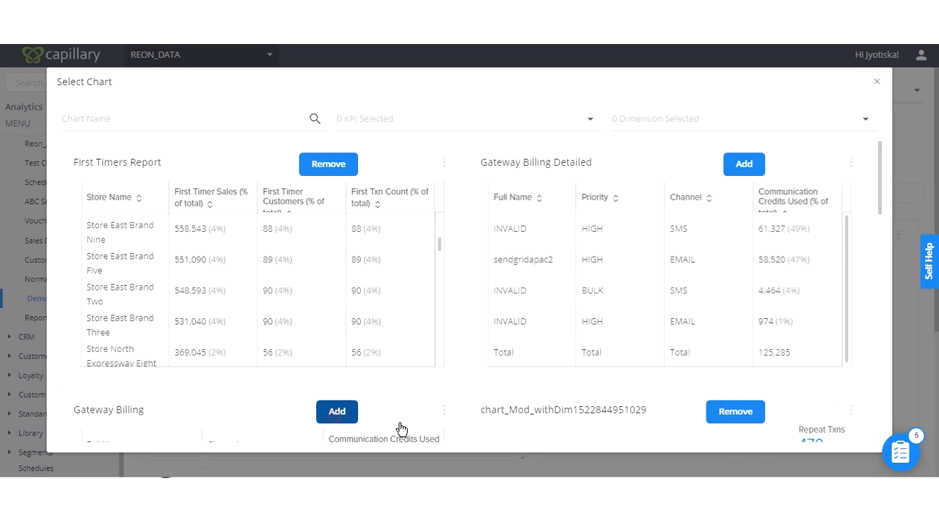
pyautogui.click(877, 82)
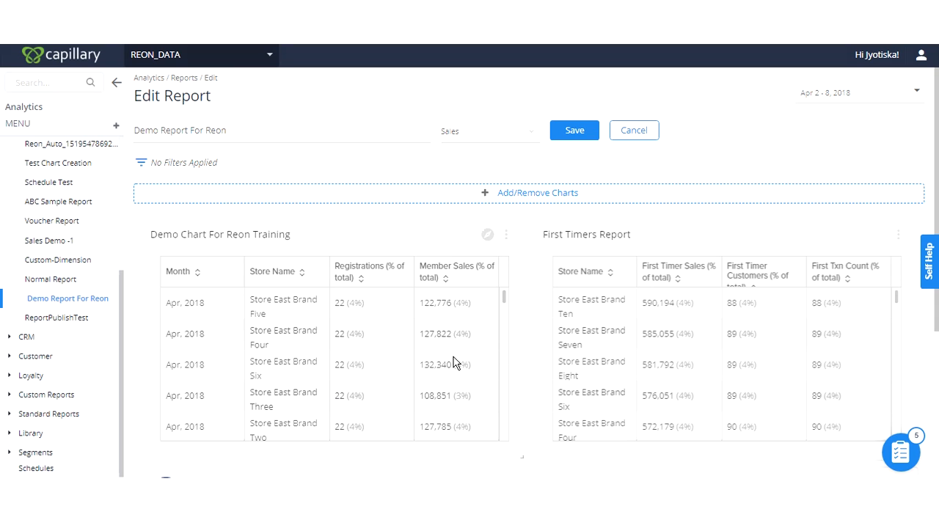
pyautogui.scroll(-1, 474, 430)
pyautogui.scroll(-3, 890, 335)
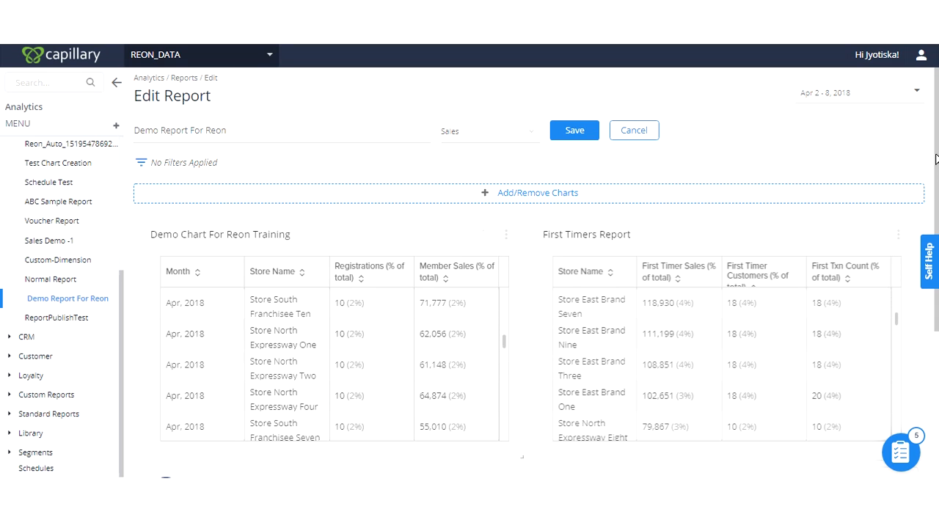
pyautogui.scroll(-1, 917, 238)
pyautogui.scroll(-2, 909, 293)
pyautogui.scroll(3, 855, 173)
pyautogui.scroll(-3, 885, 273)
pyautogui.moveTo(354, 305); pyautogui.dragTo(369, 96)
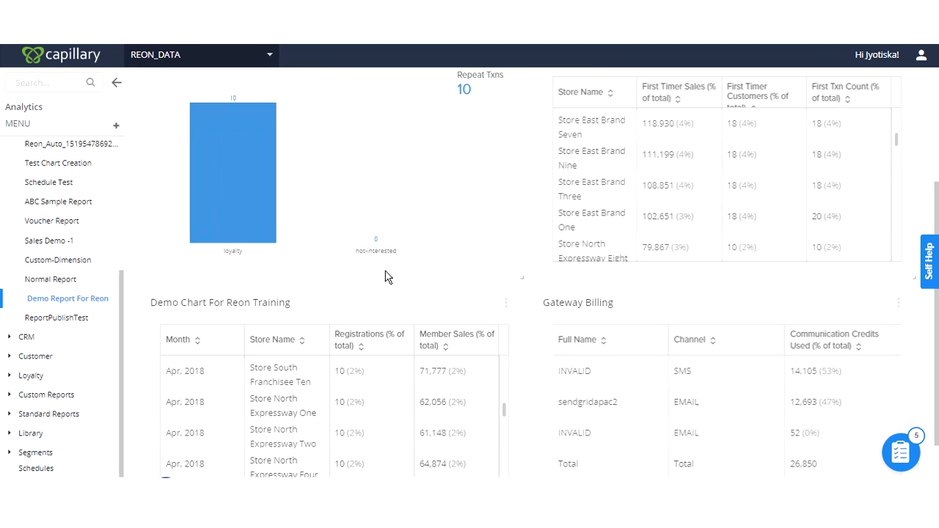
# - Move Demo Chart For Reon Training to the first position in the layout, beside First Timers Report, and save the report
pyautogui.moveTo(396, 307); pyautogui.dragTo(771, 71)
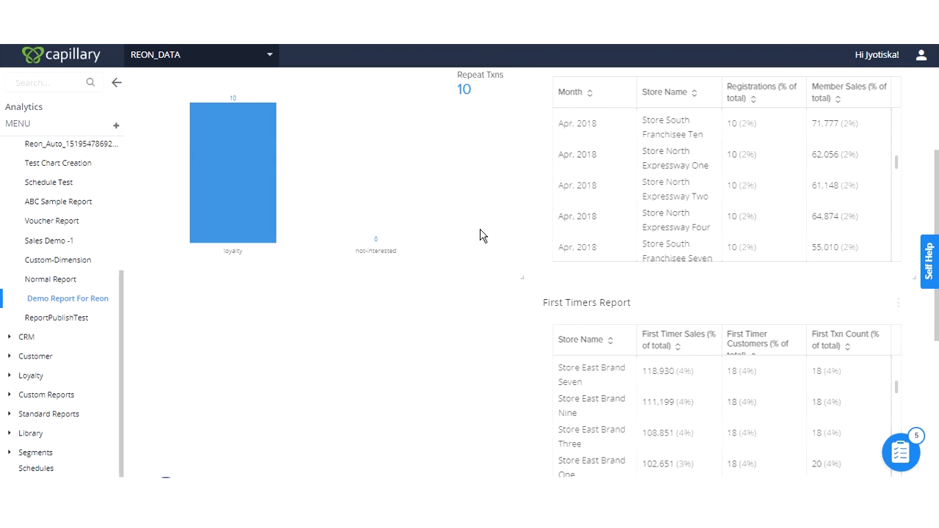
pyautogui.moveTo(937, 170); pyautogui.dragTo(938, 73)
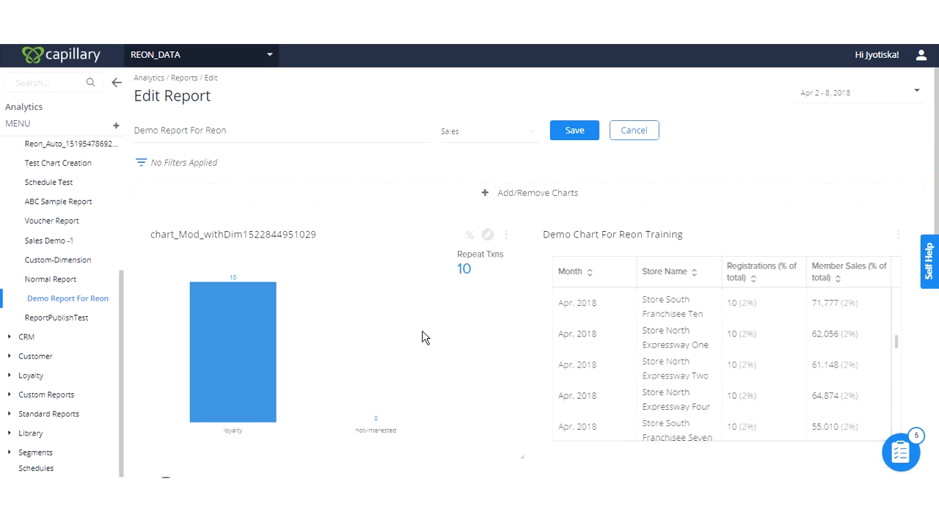
pyautogui.moveTo(749, 233); pyautogui.dragTo(363, 238)
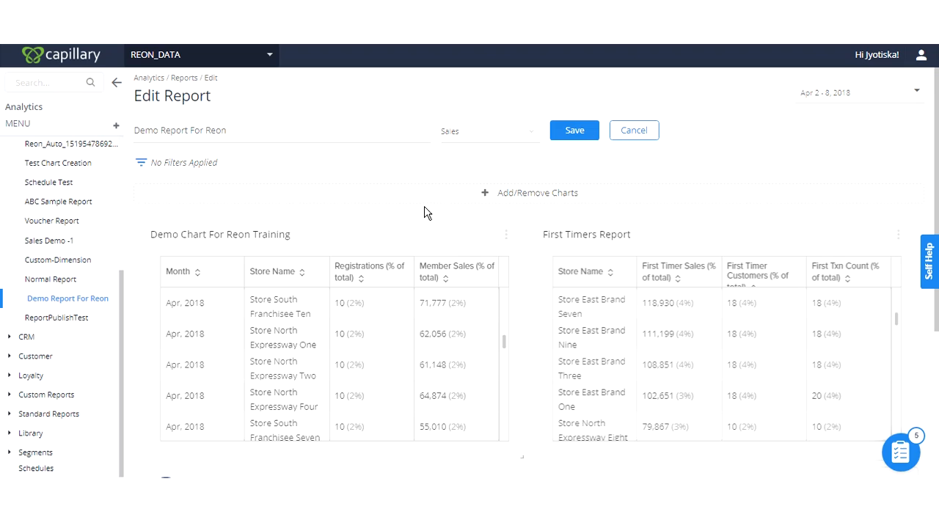
pyautogui.click(574, 132)
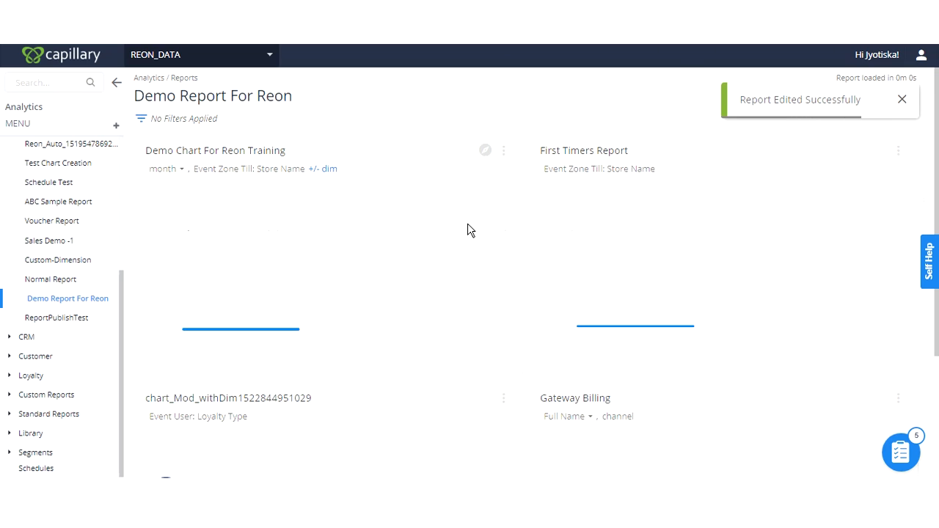
pyautogui.scroll(-3, 495, 300)
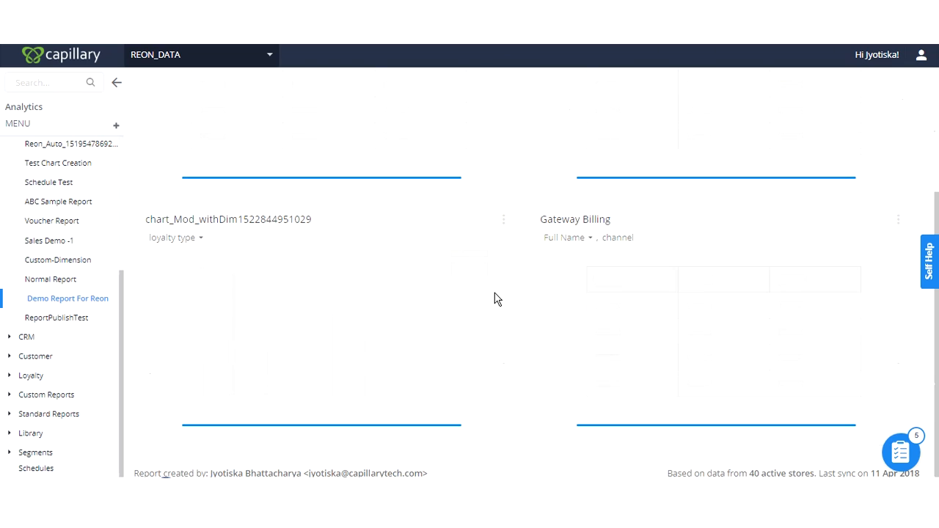
pyautogui.scroll(2, 505, 344)
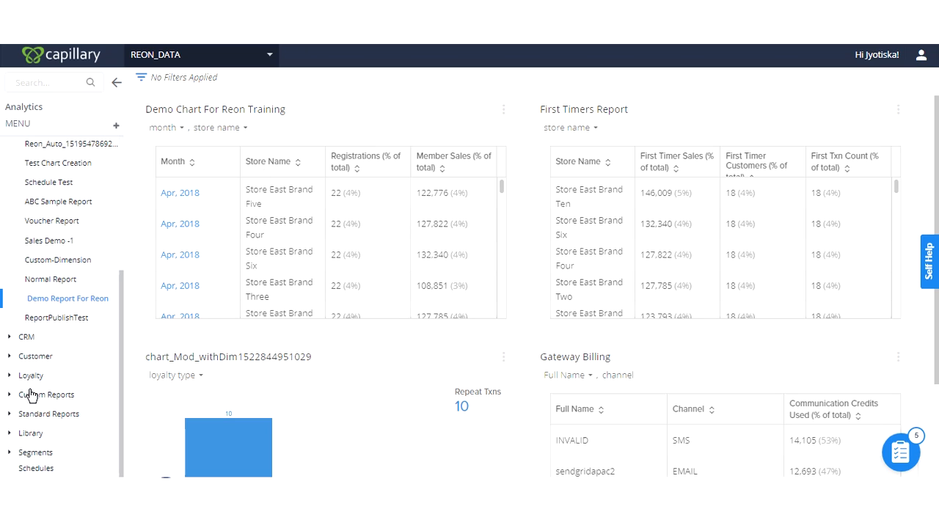
# - Open Demo Chart For Reon Training for editing from the chart library
pyautogui.click(31, 437)
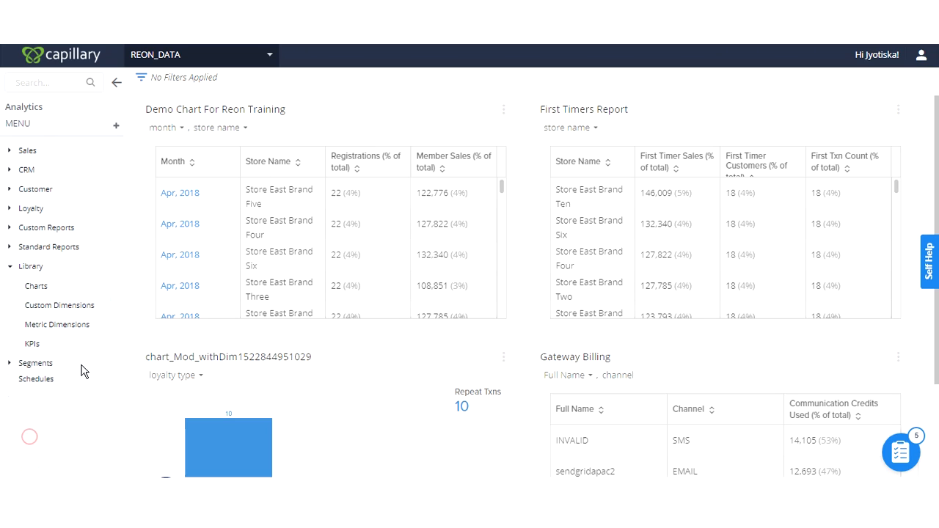
pyautogui.click(37, 293)
pyautogui.click(252, 168)
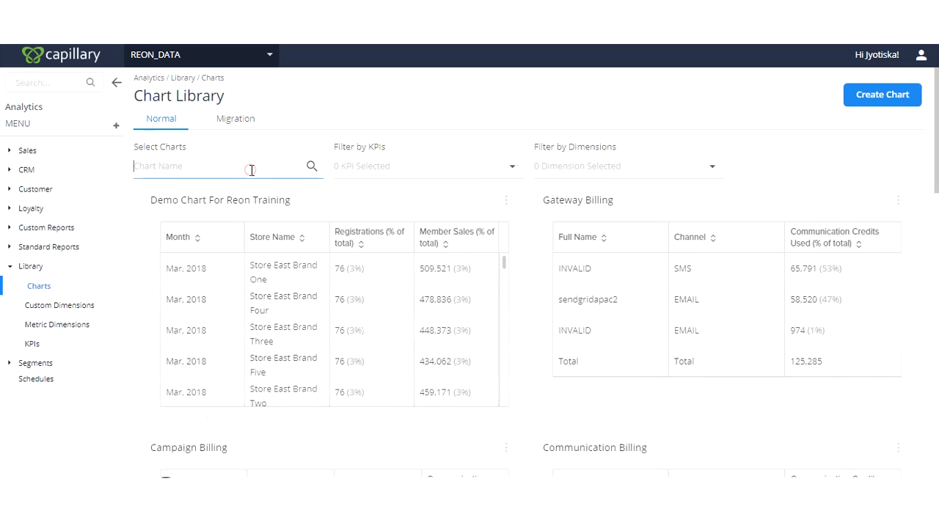
pyautogui.click(507, 199)
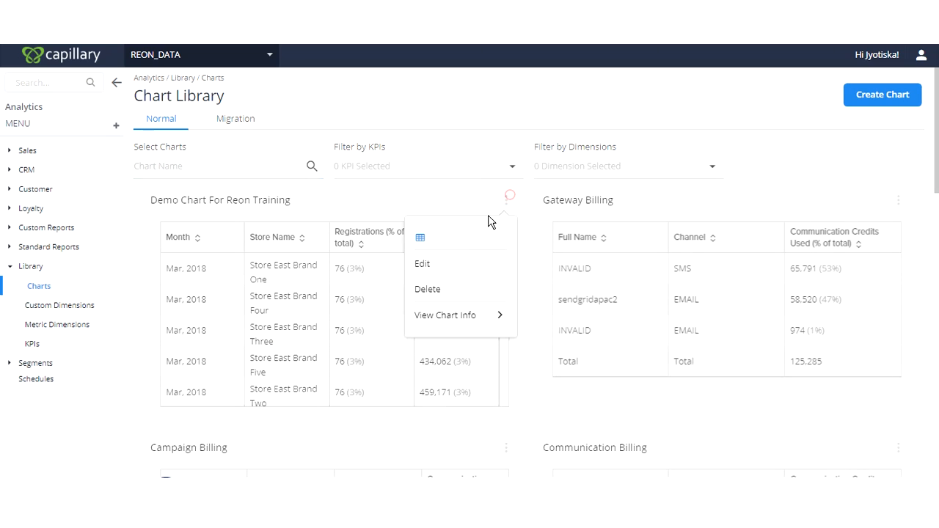
pyautogui.click(443, 269)
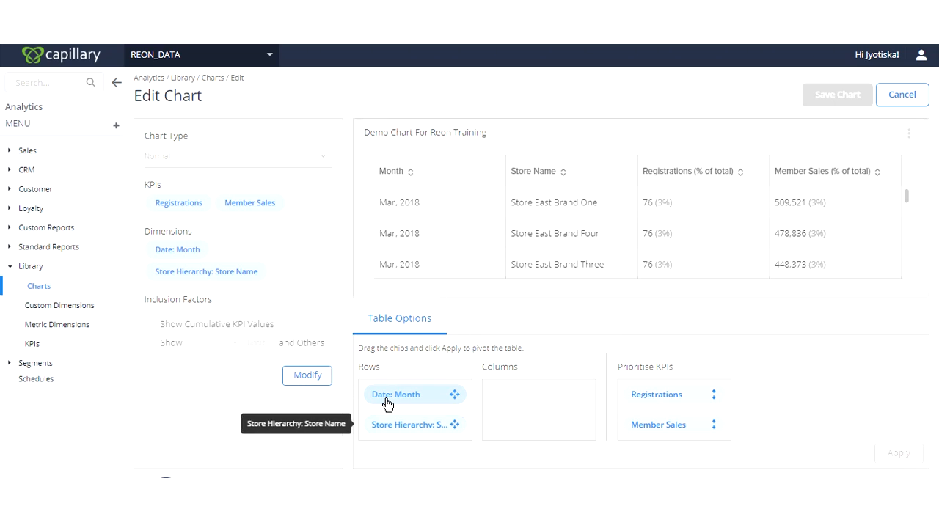
# - Pivot the chart table with Date: Month as columns and prioritise Member Sales above Registrations, applying the changes
pyautogui.moveTo(397, 395); pyautogui.dragTo(529, 394)
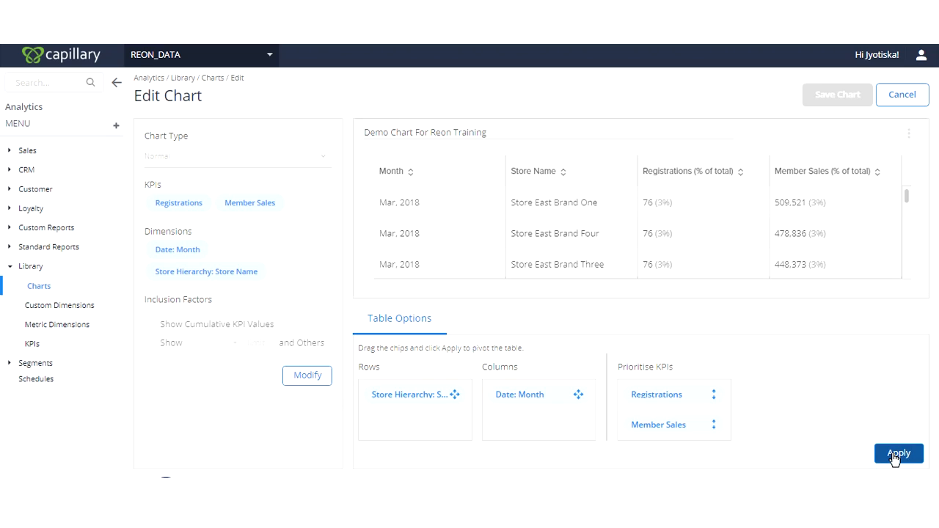
pyautogui.click(898, 453)
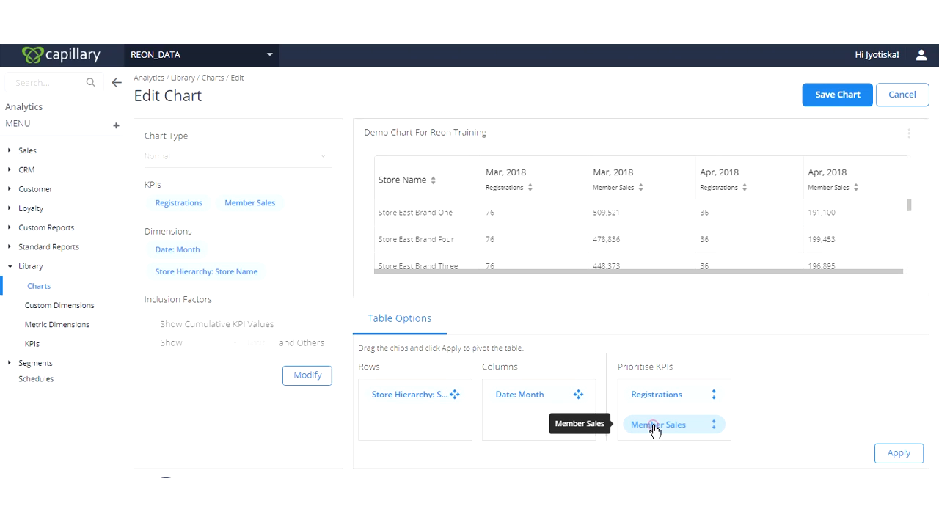
pyautogui.moveTo(656, 428); pyautogui.dragTo(662, 398)
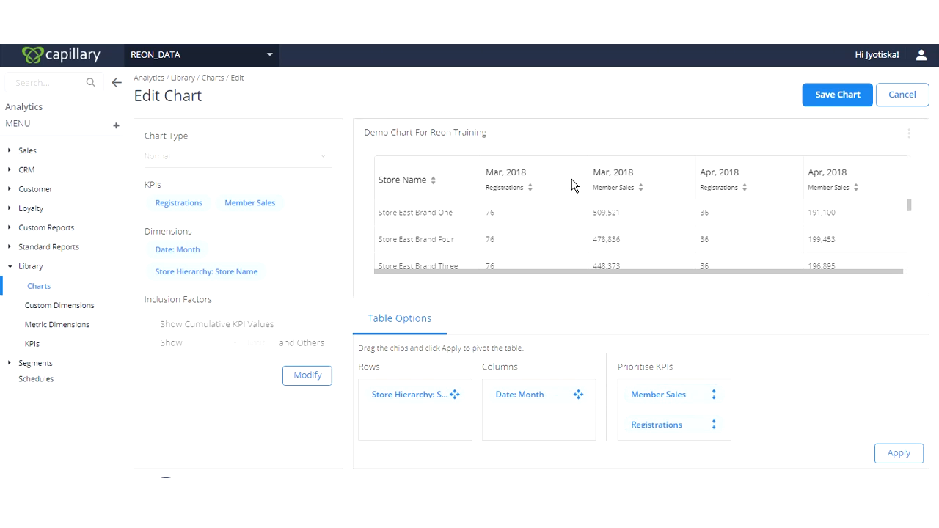
pyautogui.click(900, 457)
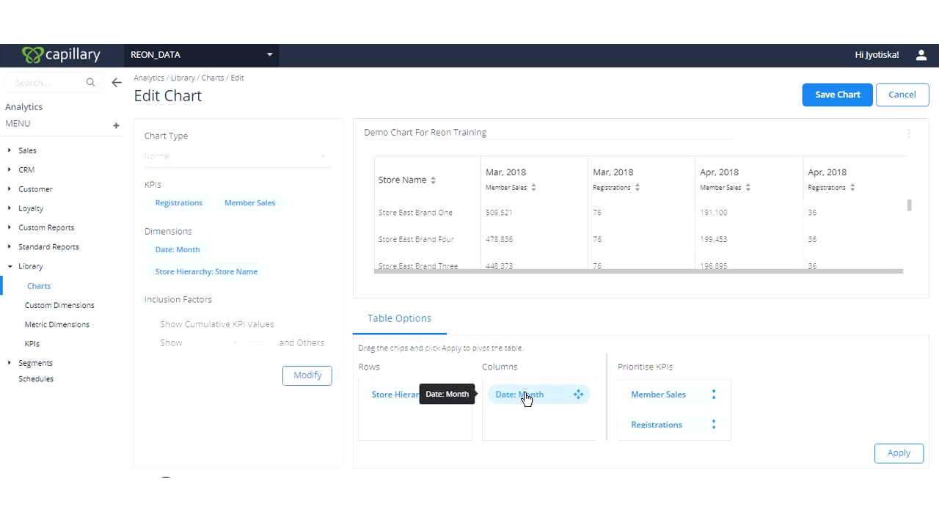
# - Try the table pivot with Date: Month as rows and Store Name as columns, and swap the two dimensions back
pyautogui.moveTo(526, 396); pyautogui.dragTo(416, 433)
pyautogui.moveTo(413, 394); pyautogui.dragTo(551, 433)
pyautogui.click(898, 455)
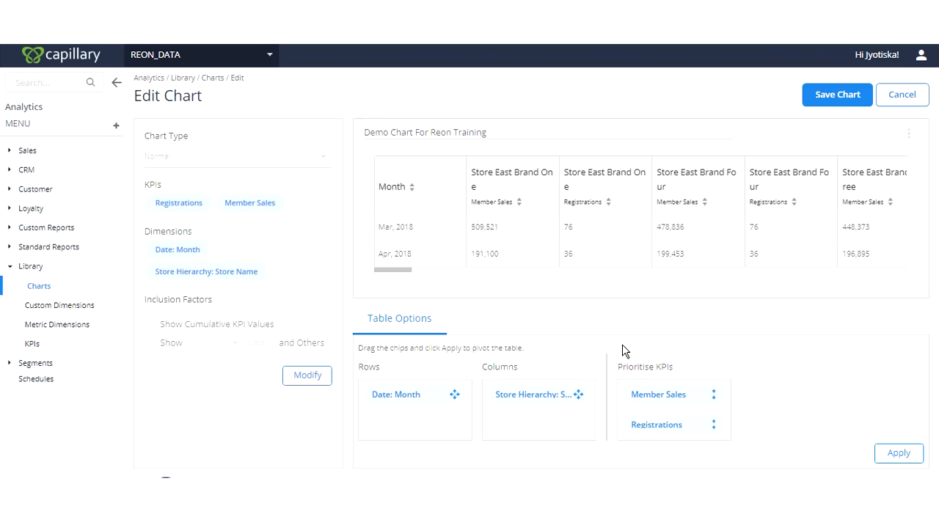
pyautogui.moveTo(525, 399)
pyautogui.mouseDown()
pyautogui.moveTo(496, 420)
pyautogui.moveTo(415, 429)
pyautogui.moveTo(463, 399)
pyautogui.moveTo(524, 399)
pyautogui.mouseUp()
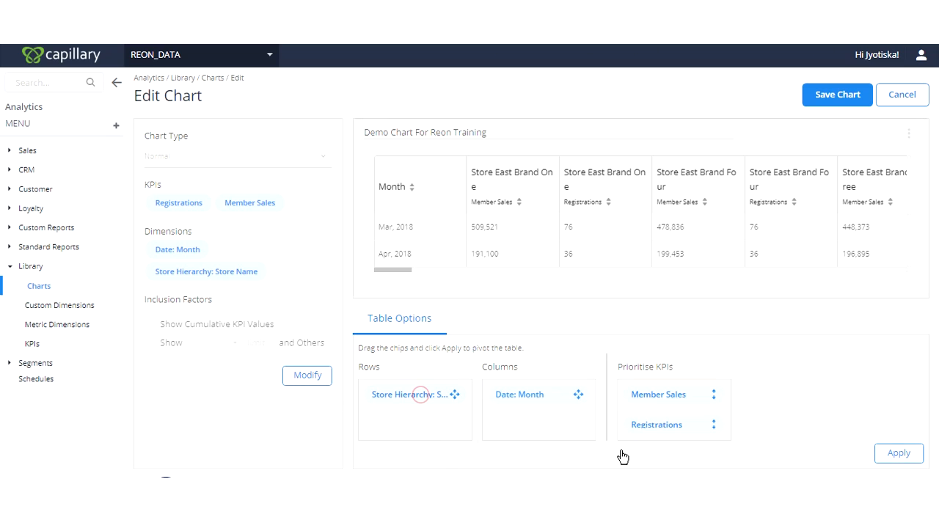
pyautogui.click(895, 456)
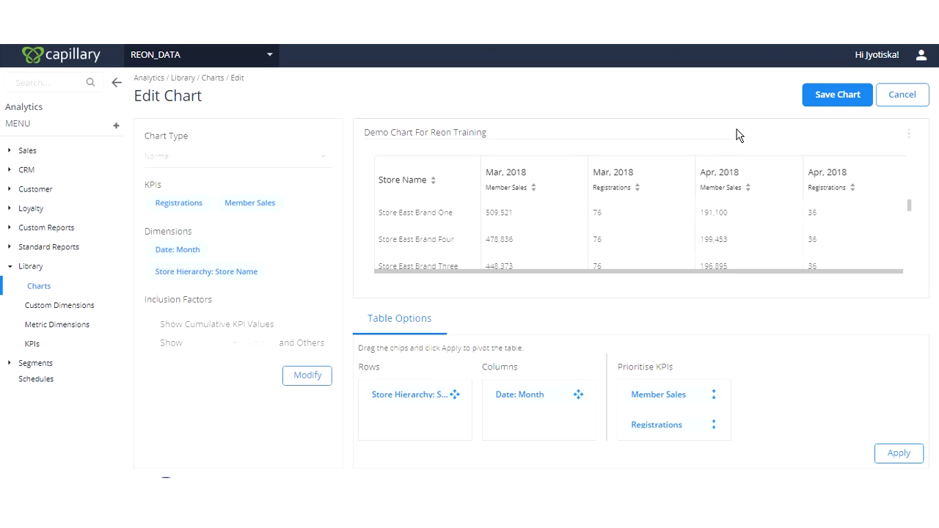
# - Save the edited chart and reopen Demo Report For Reon from the Sales category
pyautogui.click(837, 94)
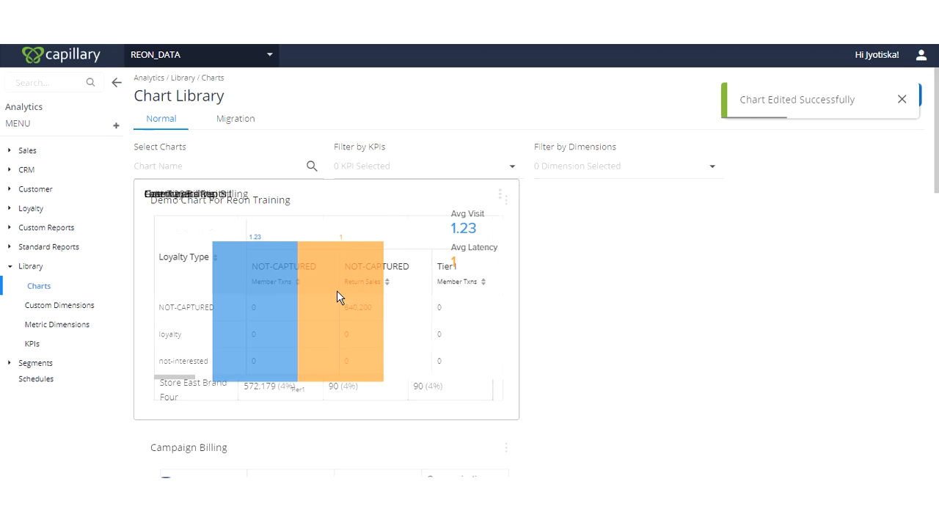
pyautogui.click(27, 151)
pyautogui.scroll(-2, 22, 367)
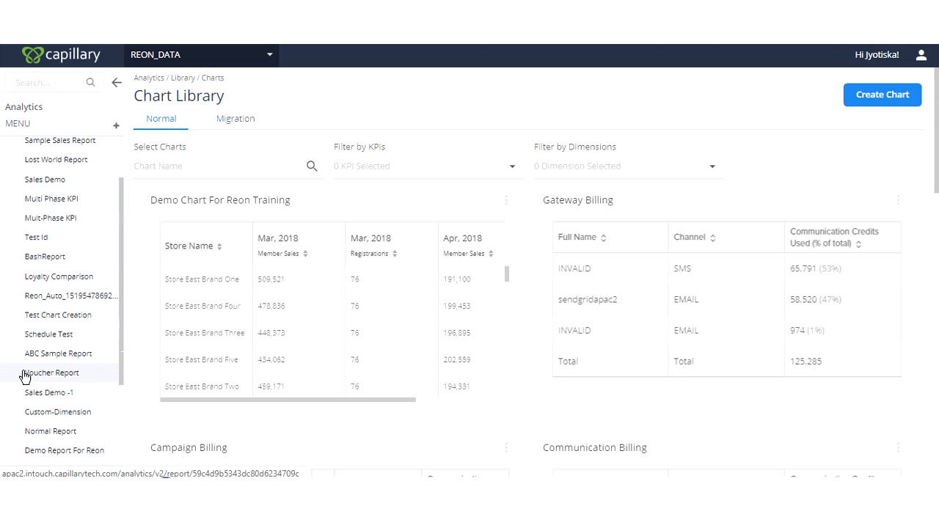
pyautogui.click(54, 452)
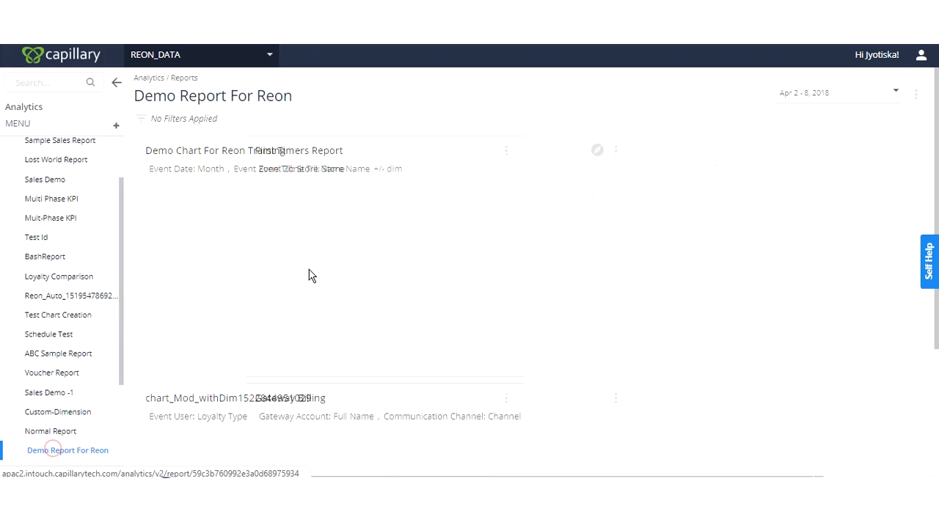